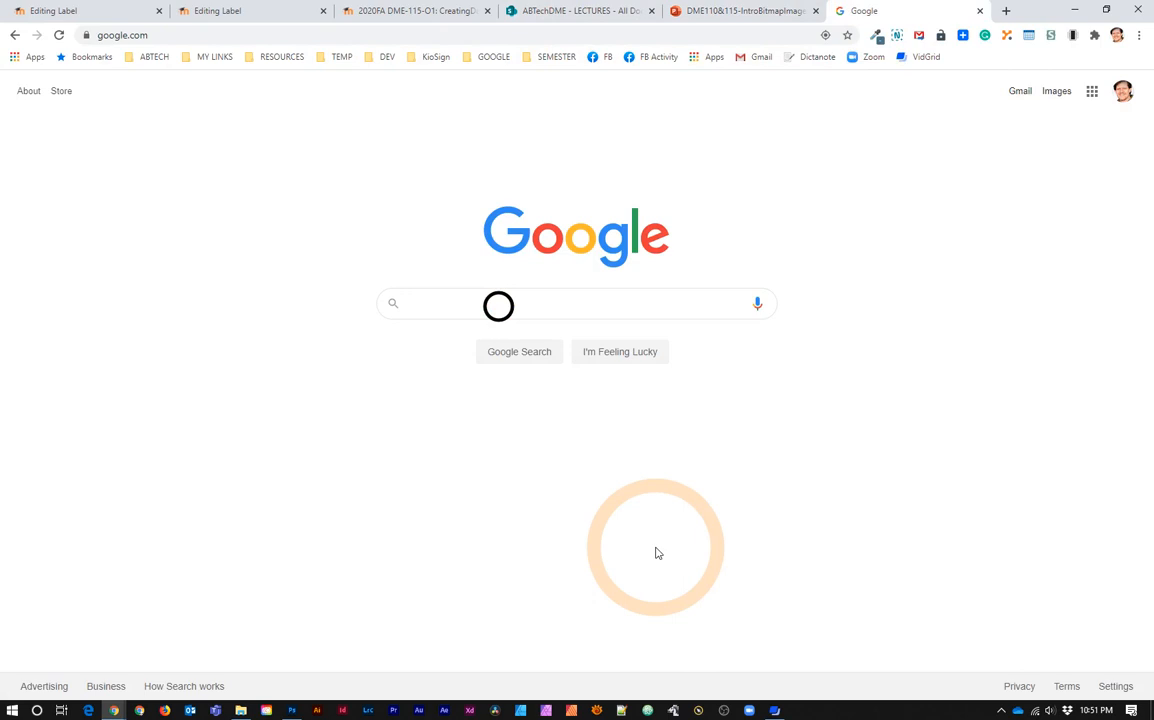
Step: Search Google for squirrel and show the image results
click(458, 310)
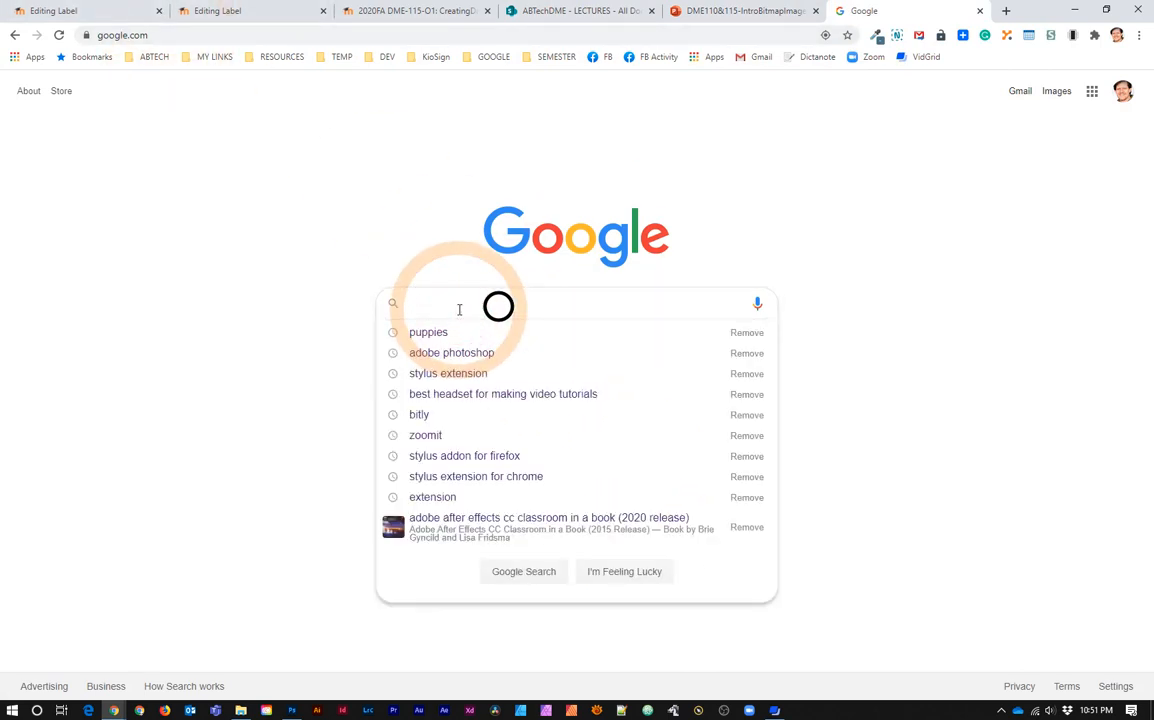
text(squir)
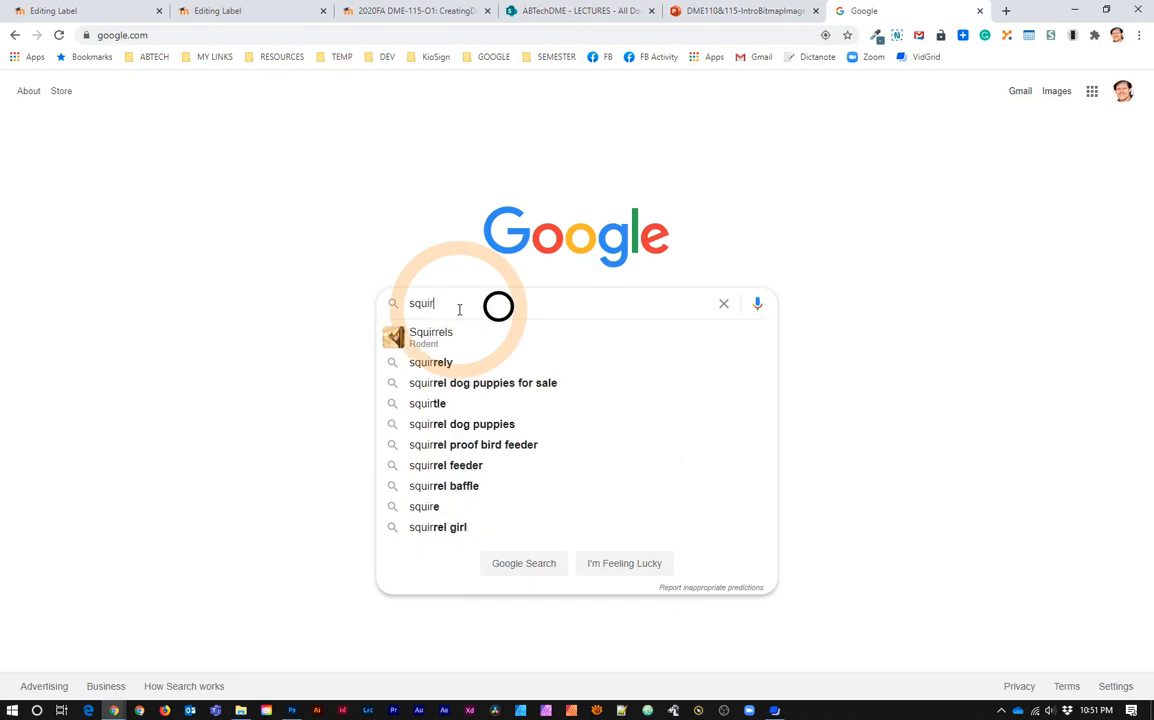
click(432, 338)
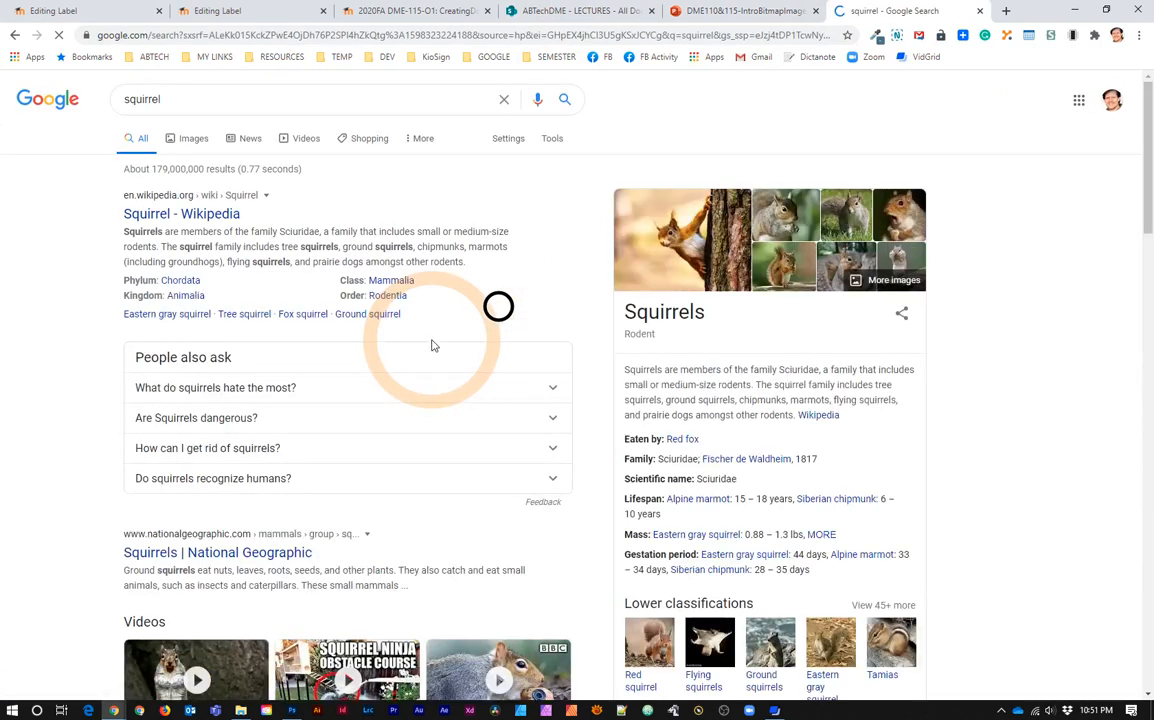
click(181, 139)
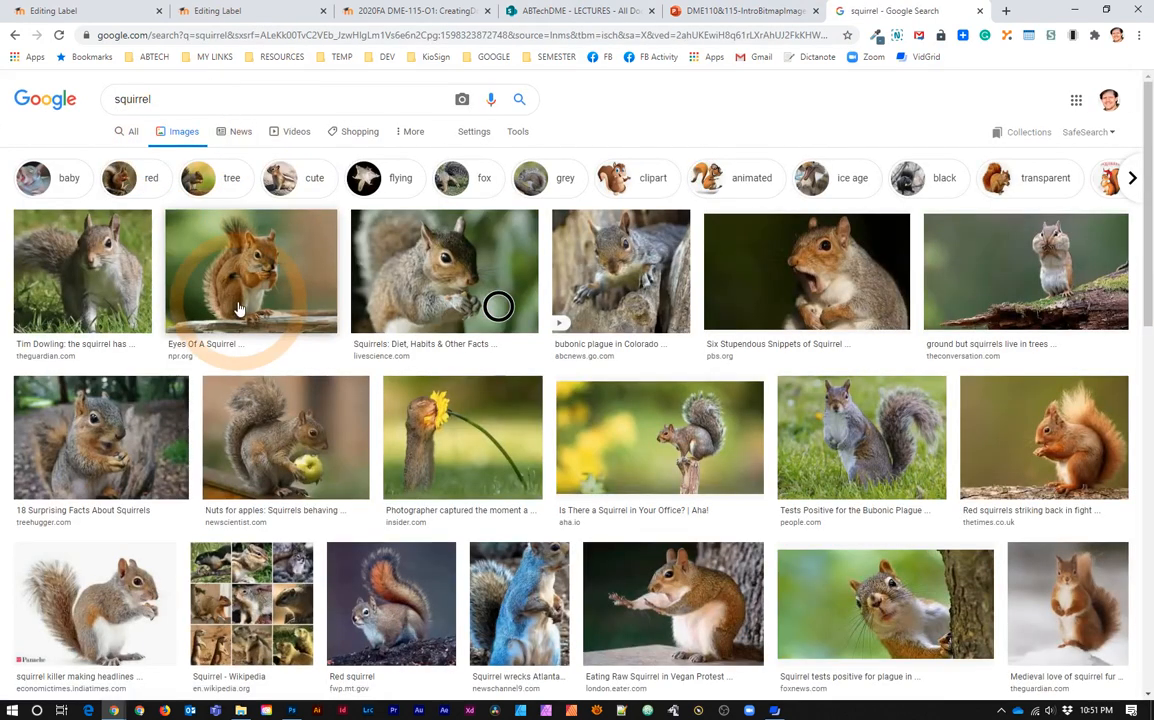
Step: Show the image search filters and limit the squirrel results to Large size
click(474, 132)
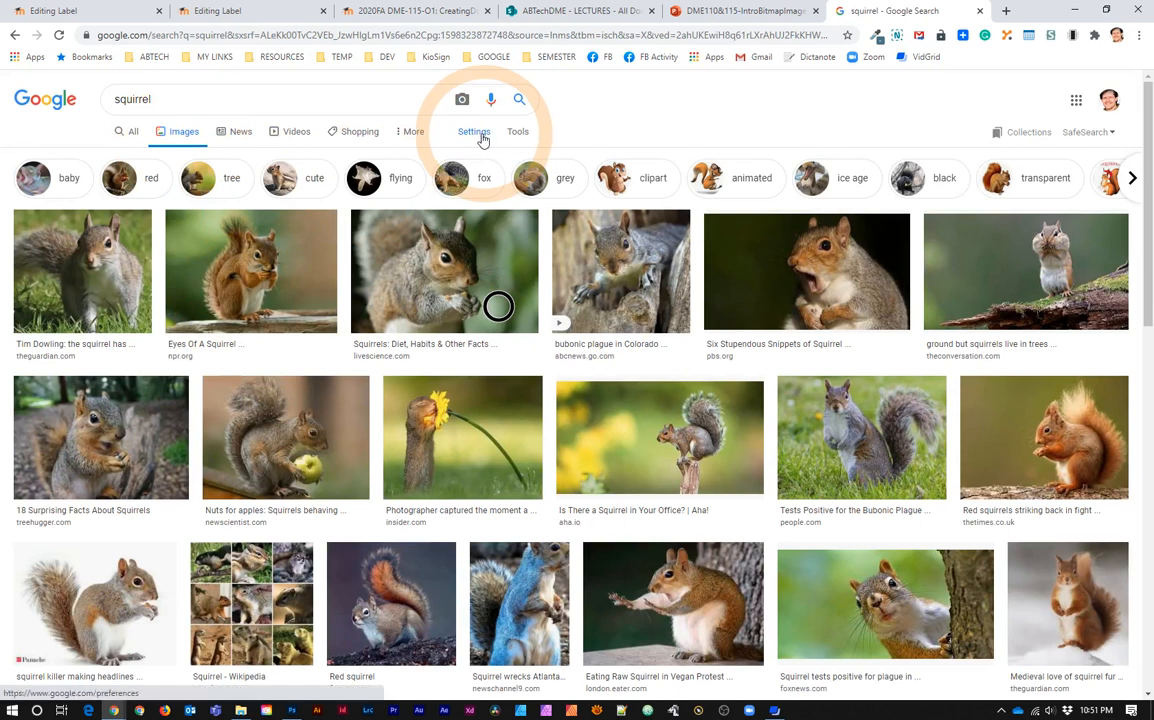
click(482, 137)
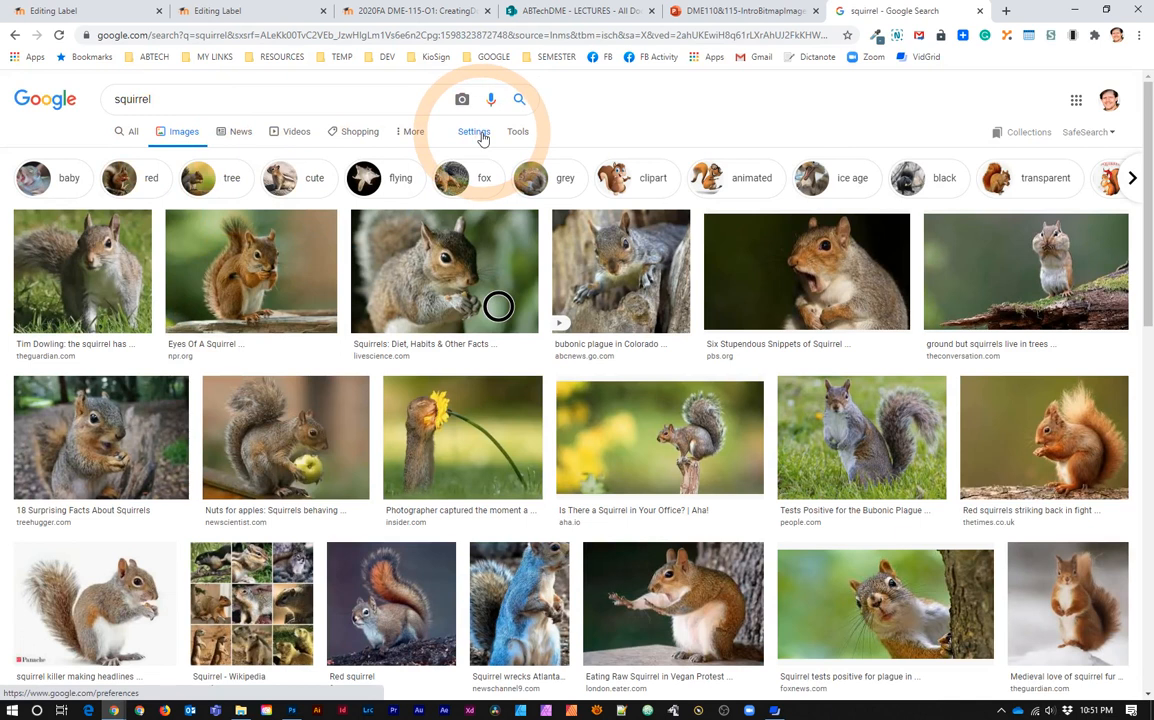
click(520, 133)
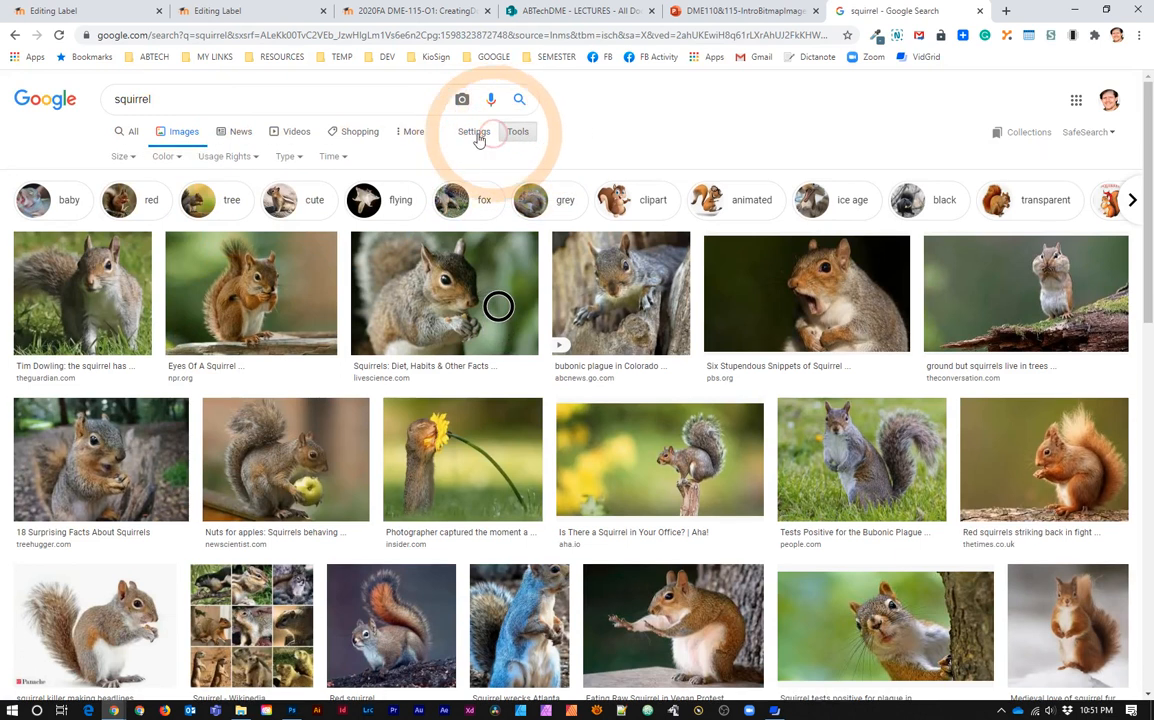
click(118, 157)
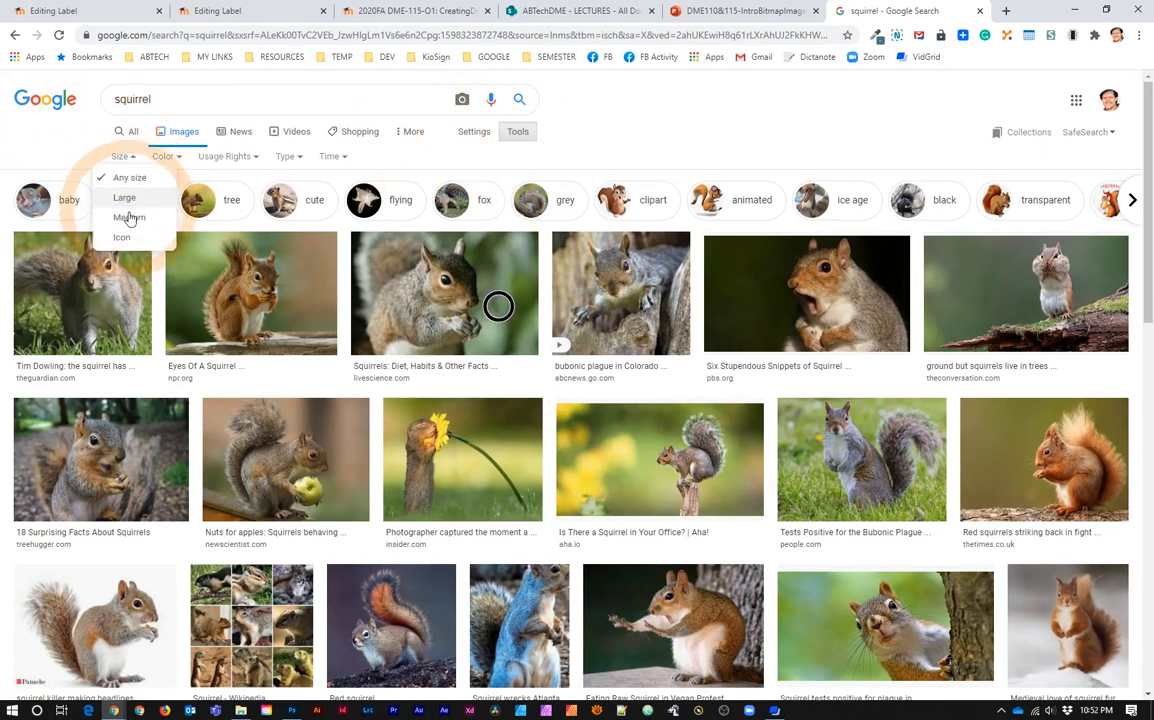
click(129, 196)
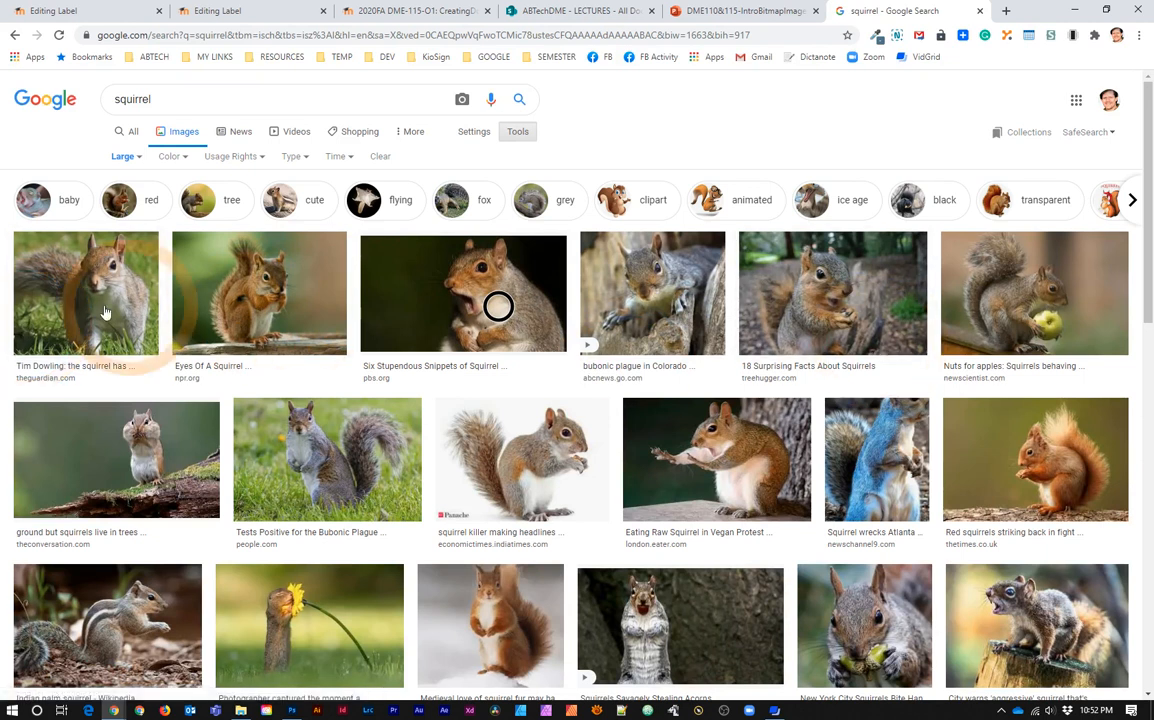
Step: Open the preview of the open-mouthed squirrel photo from pbs.org and copy the image
click(498, 306)
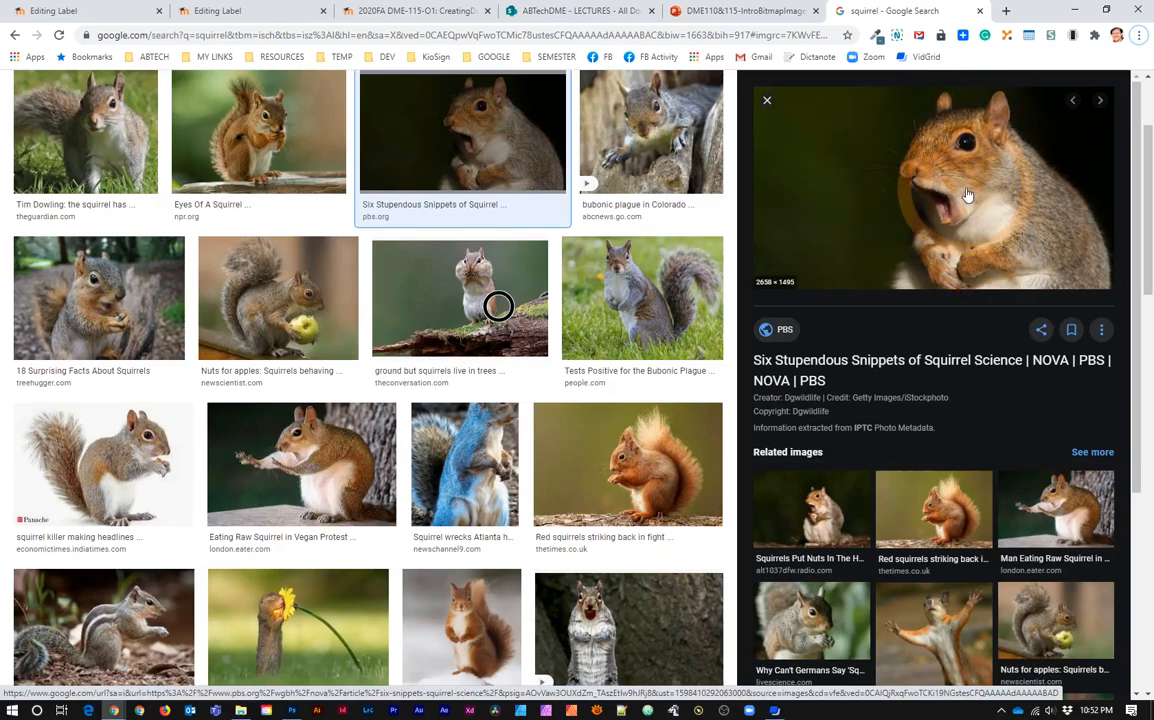
right_click(967, 193)
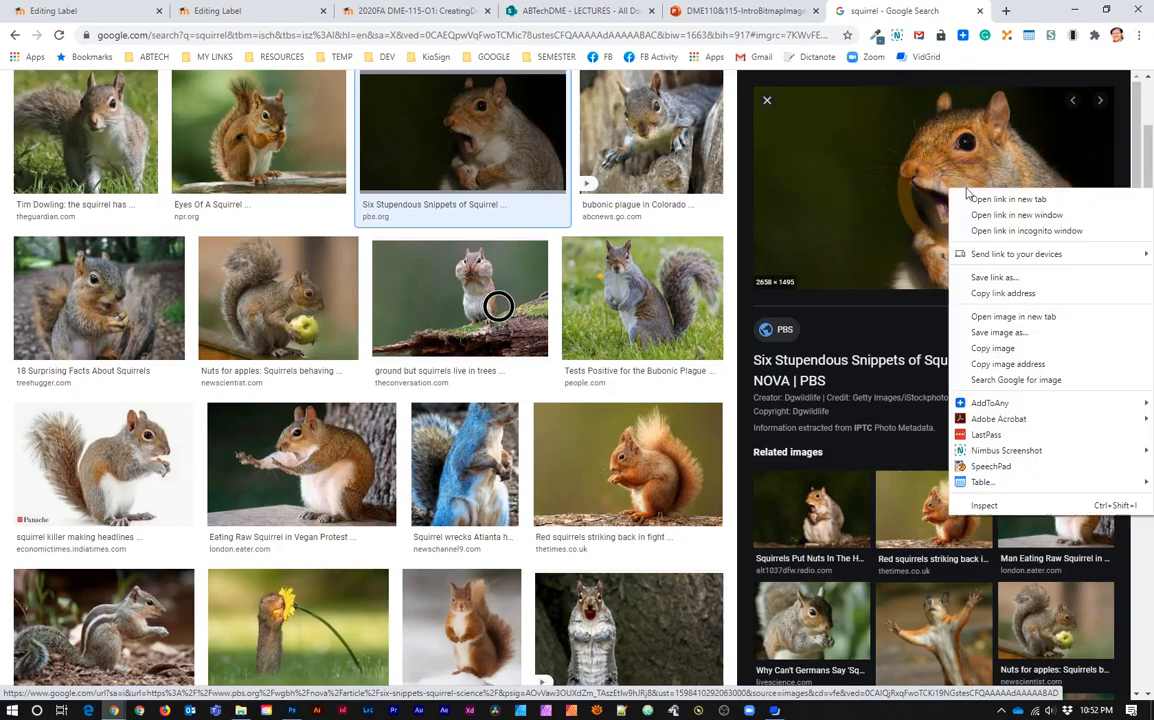
click(992, 333)
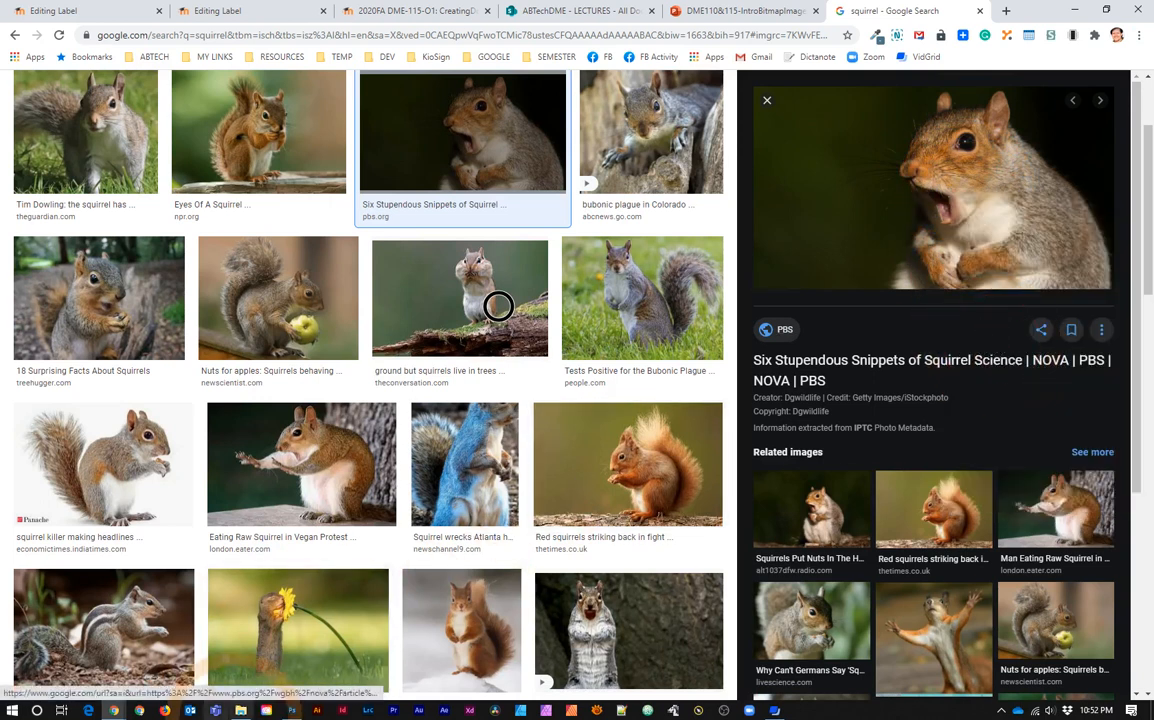
Step: Switch to Photoshop and create a new document from the Clipboard preset, 2658 x 1495 px at 72 ppi
click(291, 710)
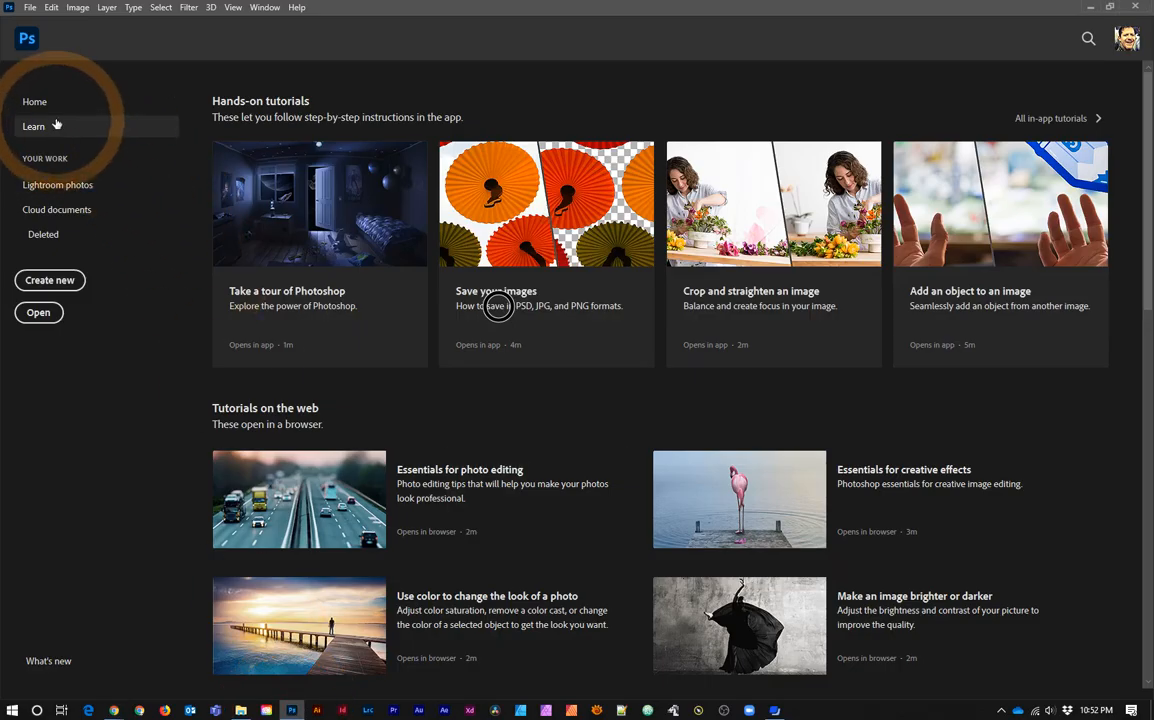
click(47, 279)
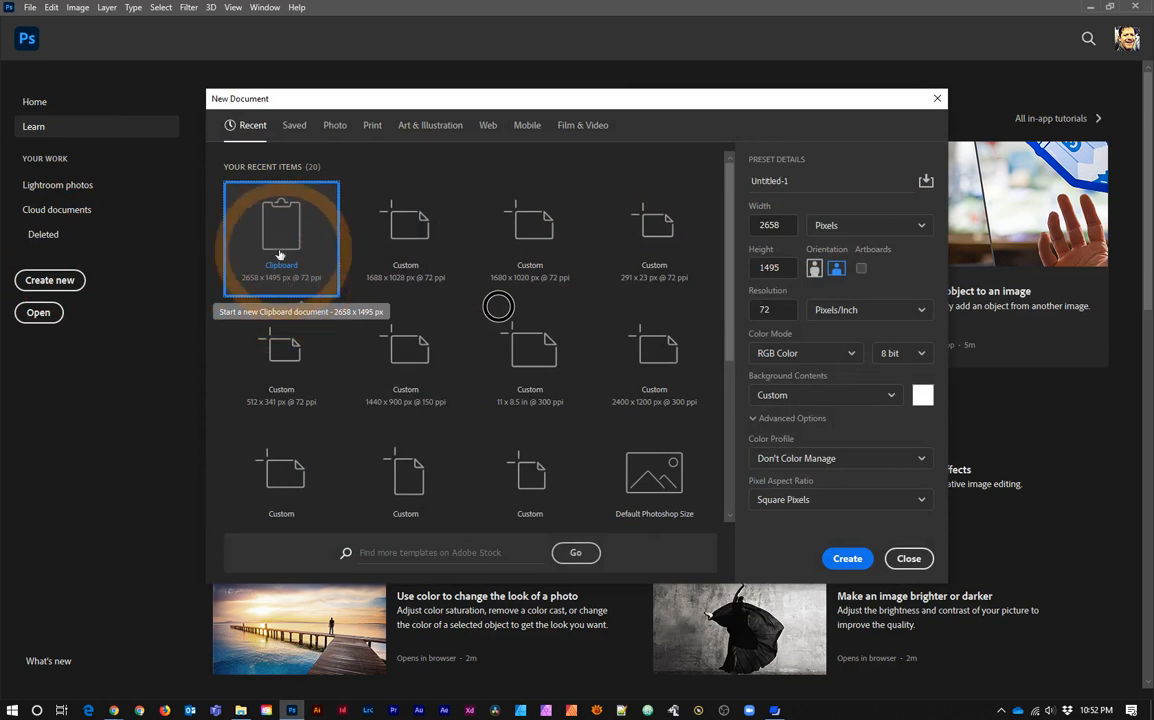
click(852, 561)
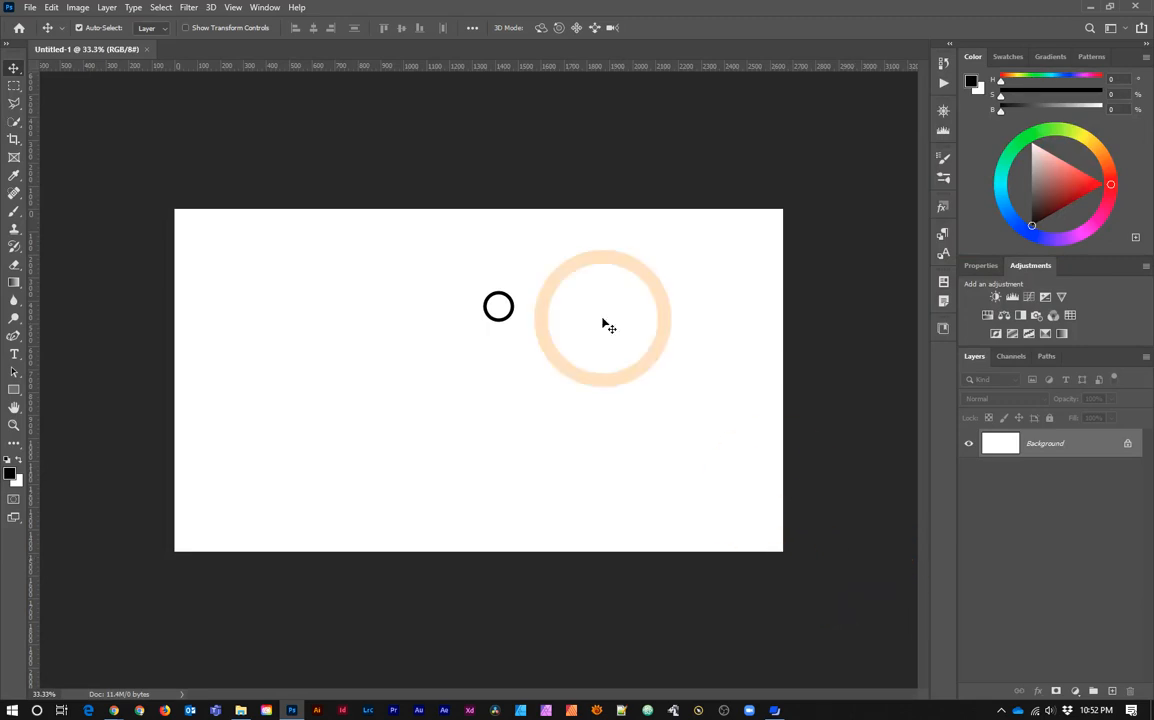
Step: Paste the copied squirrel photo into the document and delete the white Background layer
click(51, 8)
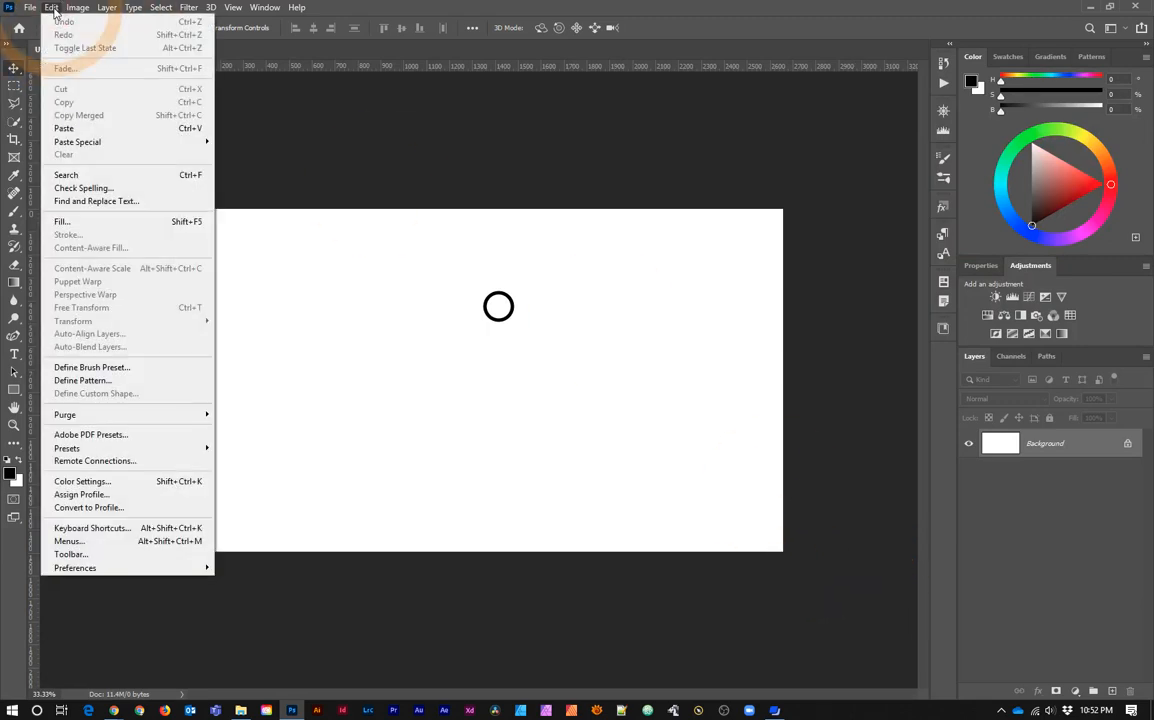
click(64, 128)
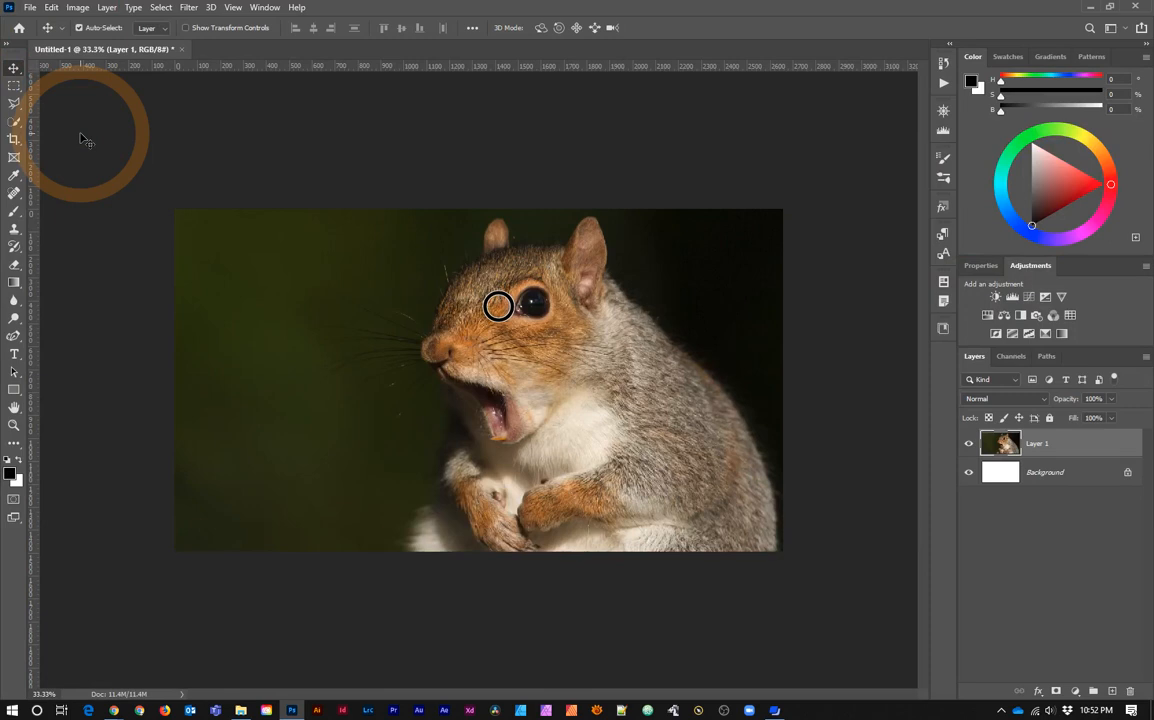
click(1046, 474)
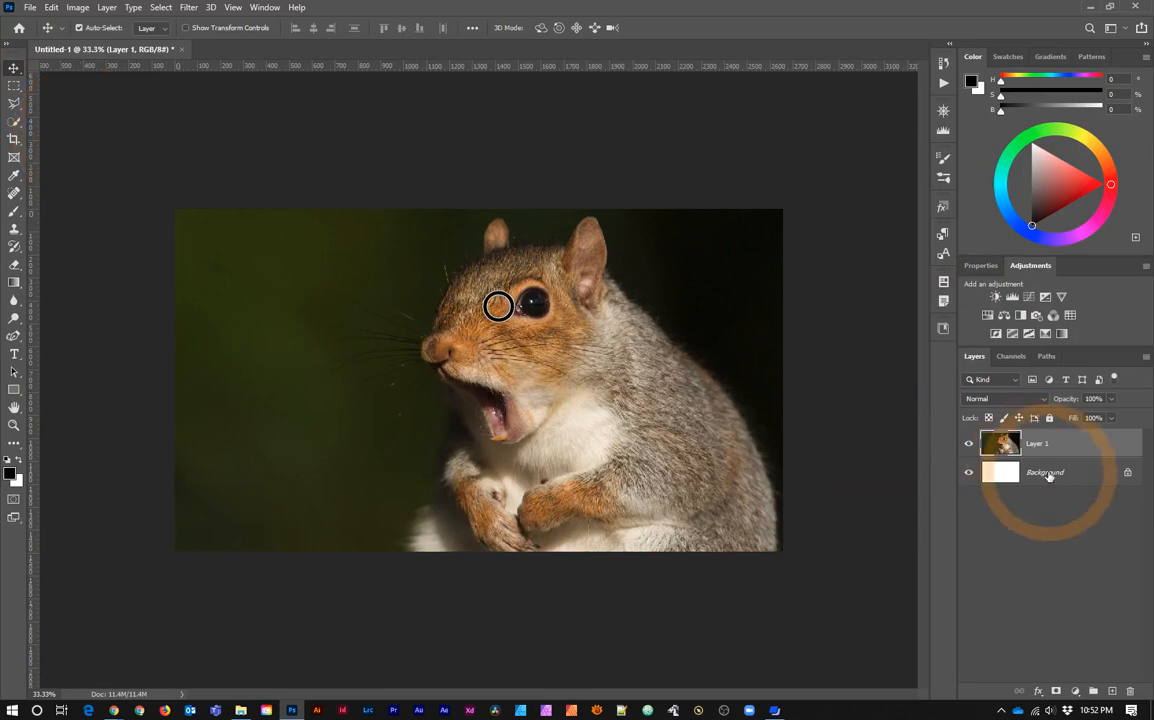
drag(1048, 477, 1130, 690)
click(410, 309)
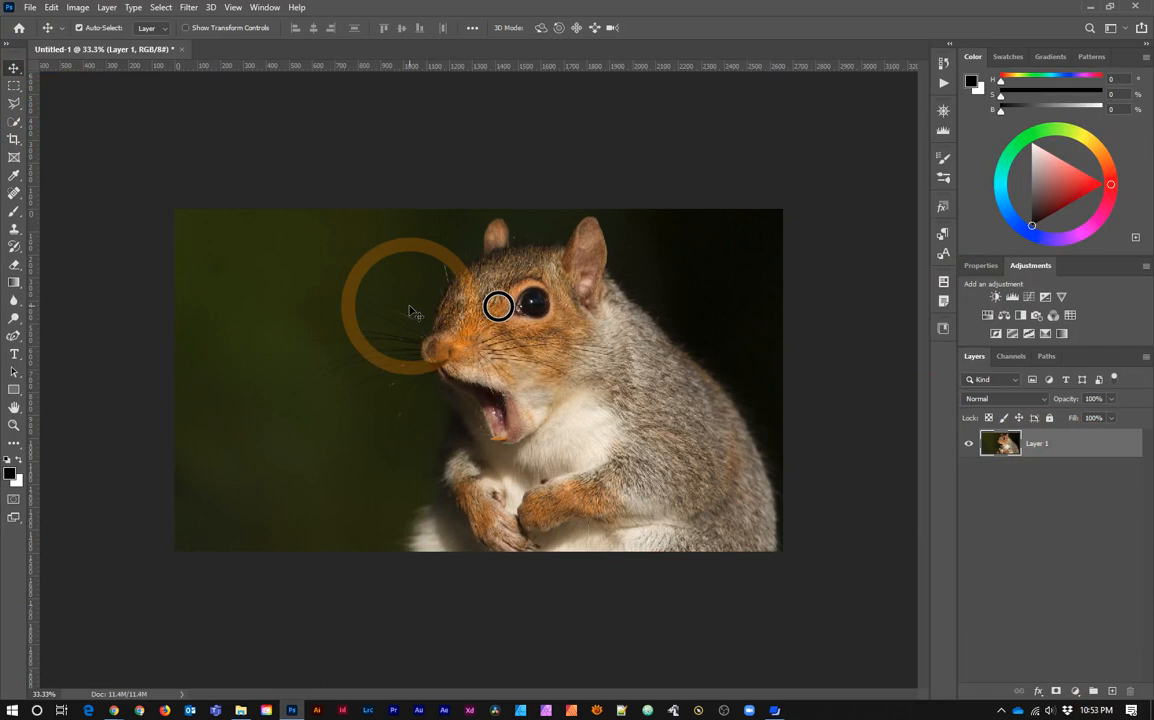
Step: Check the squirrel layer by toggling its visibility, and flatten the image into a single background layer
click(968, 443)
click(968, 443)
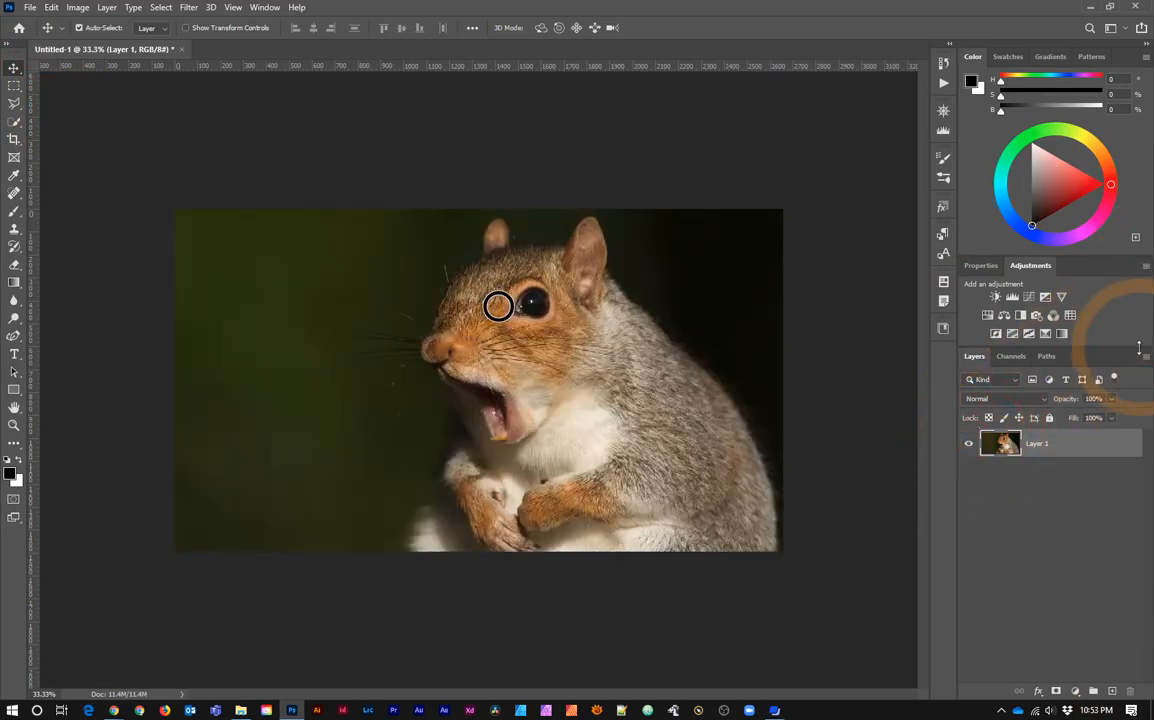
click(1146, 356)
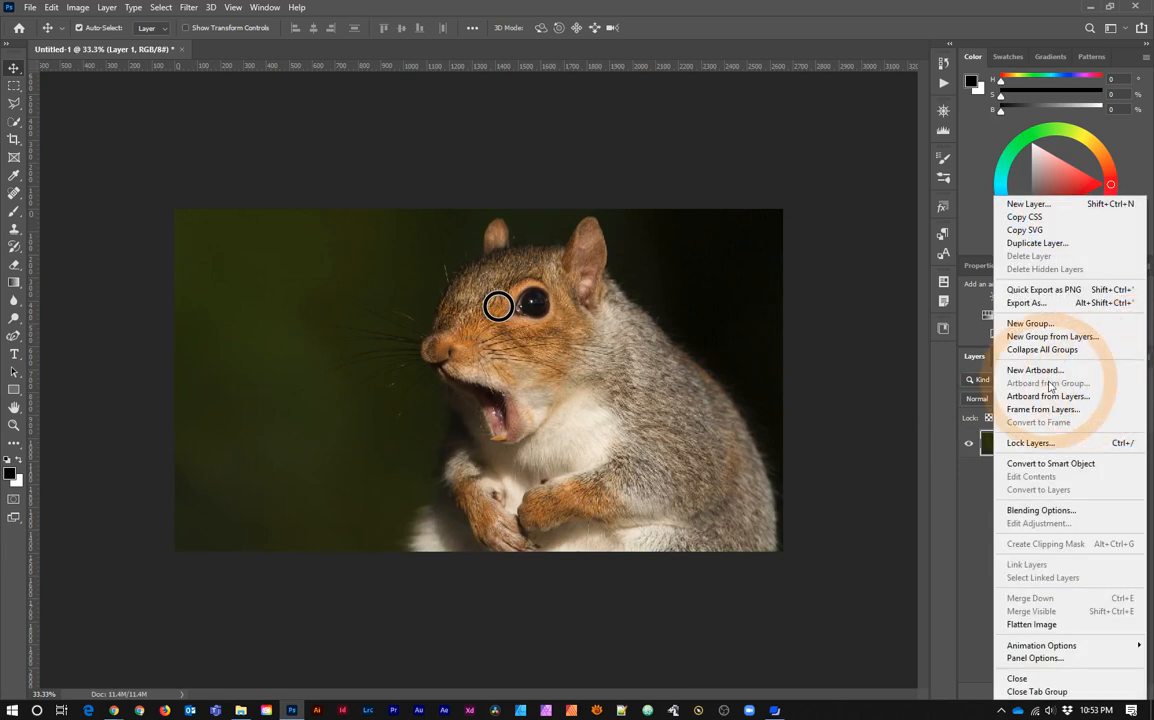
click(1035, 624)
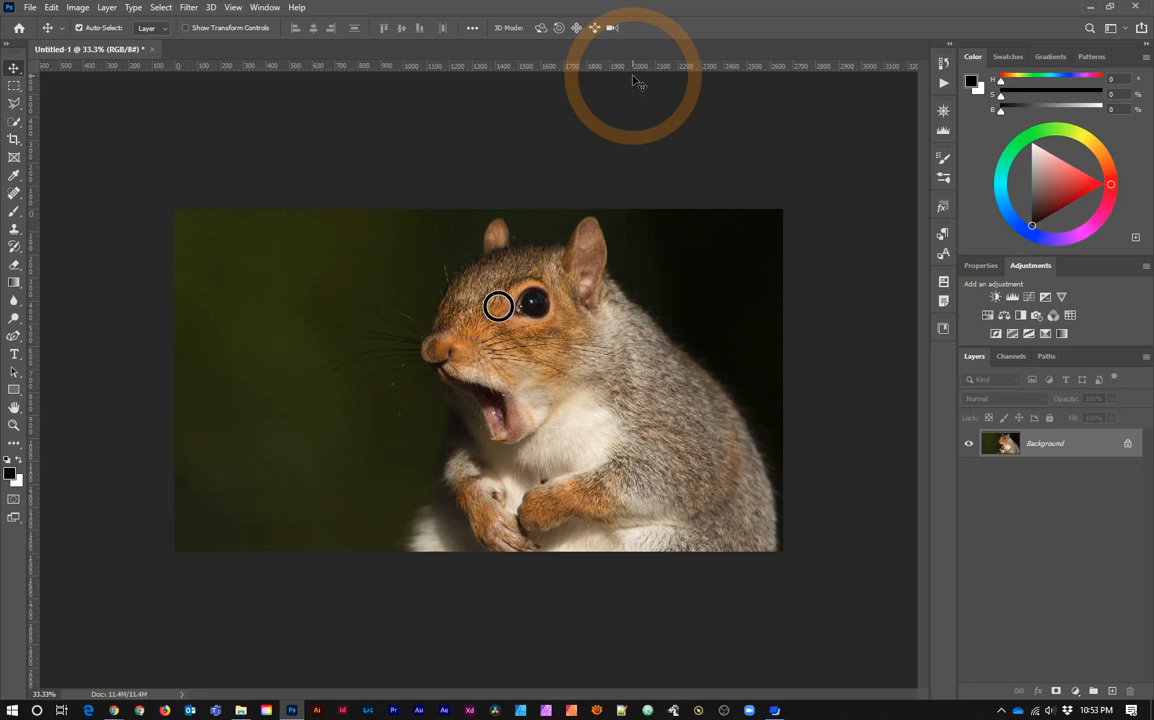
Step: Open the Image Size settings and reposition the dialog over the lower part of the squirrel photo
click(79, 8)
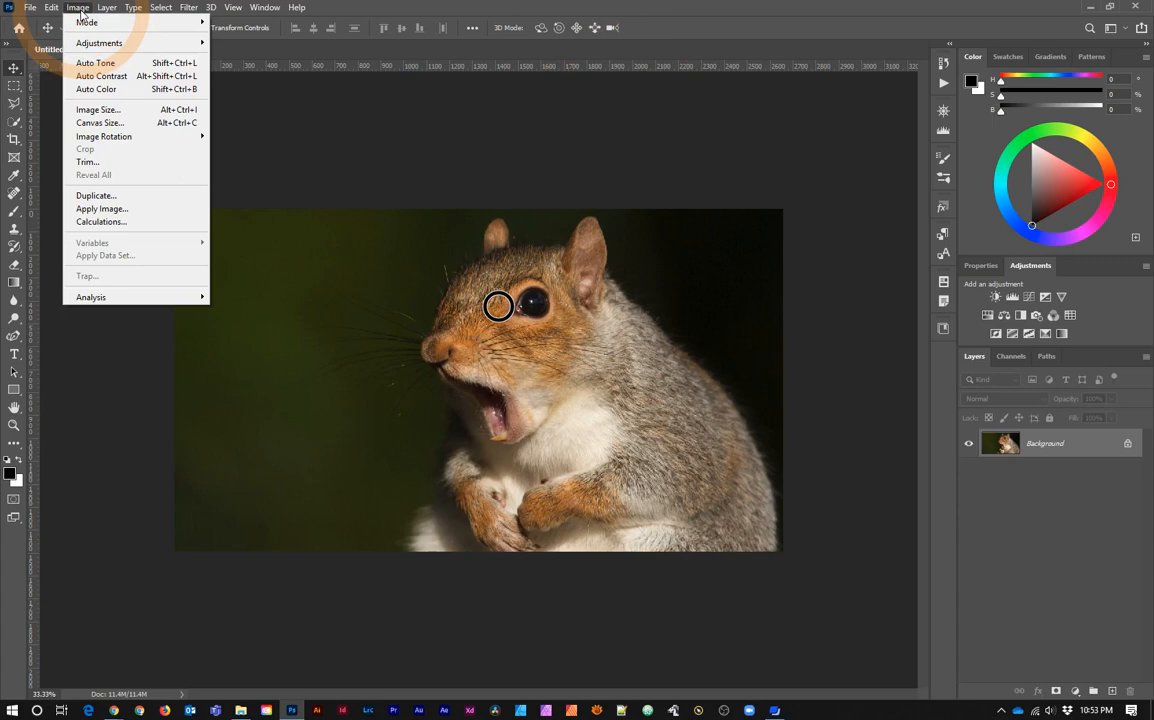
click(102, 108)
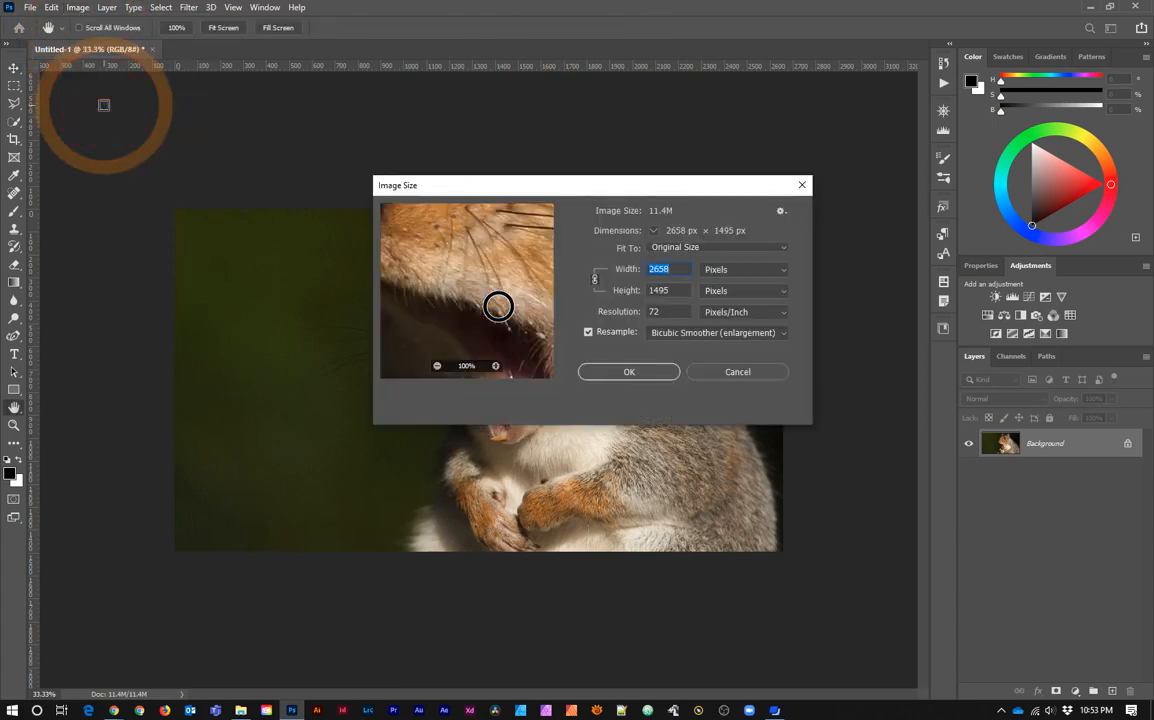
drag(669, 186, 729, 379)
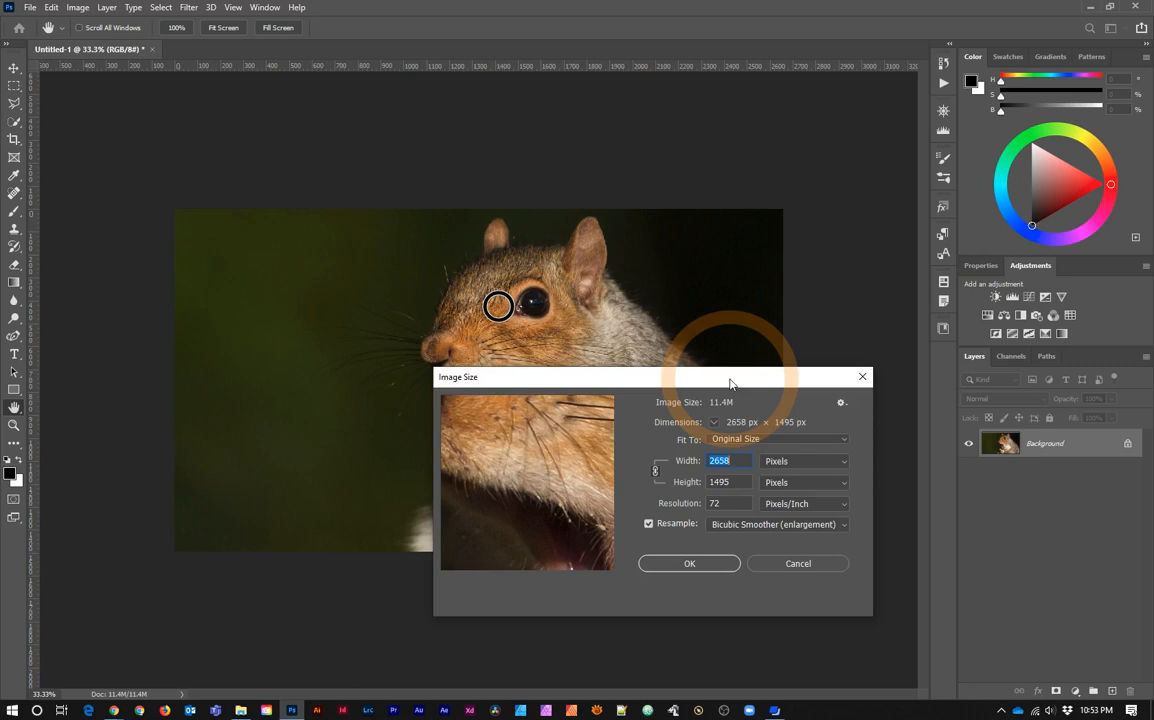
drag(730, 383, 635, 330)
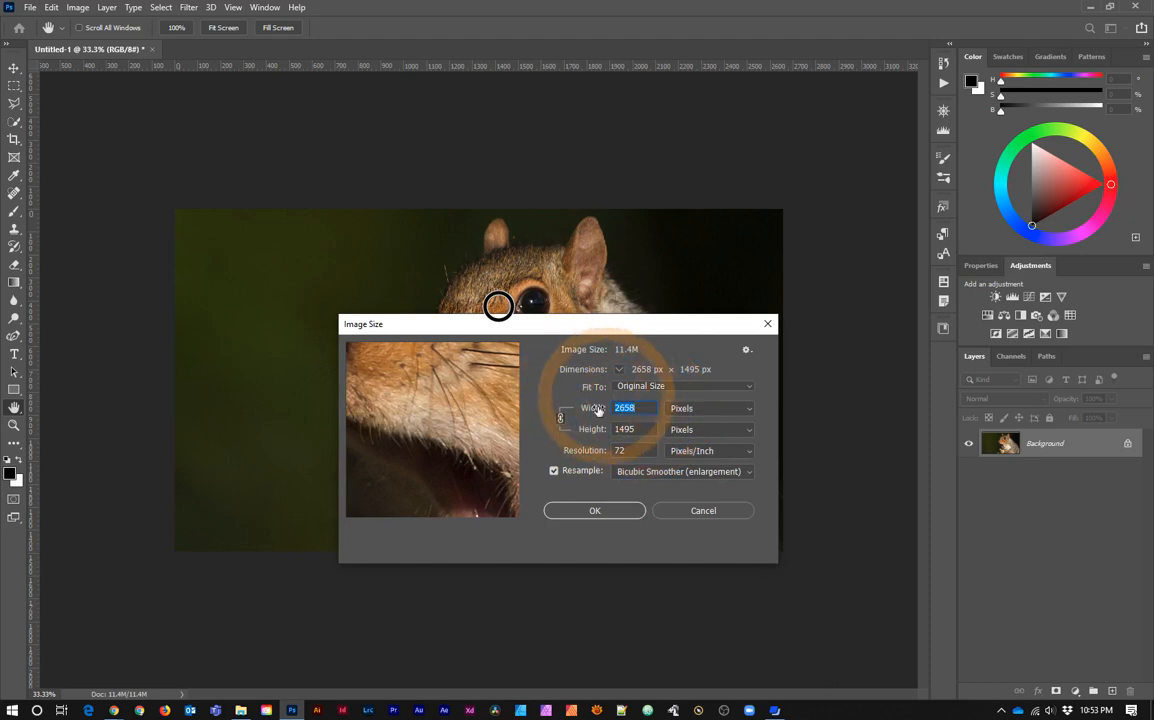
Step: Turn Resample off and on again, and set the width and height units back to pixels
click(555, 472)
click(555, 472)
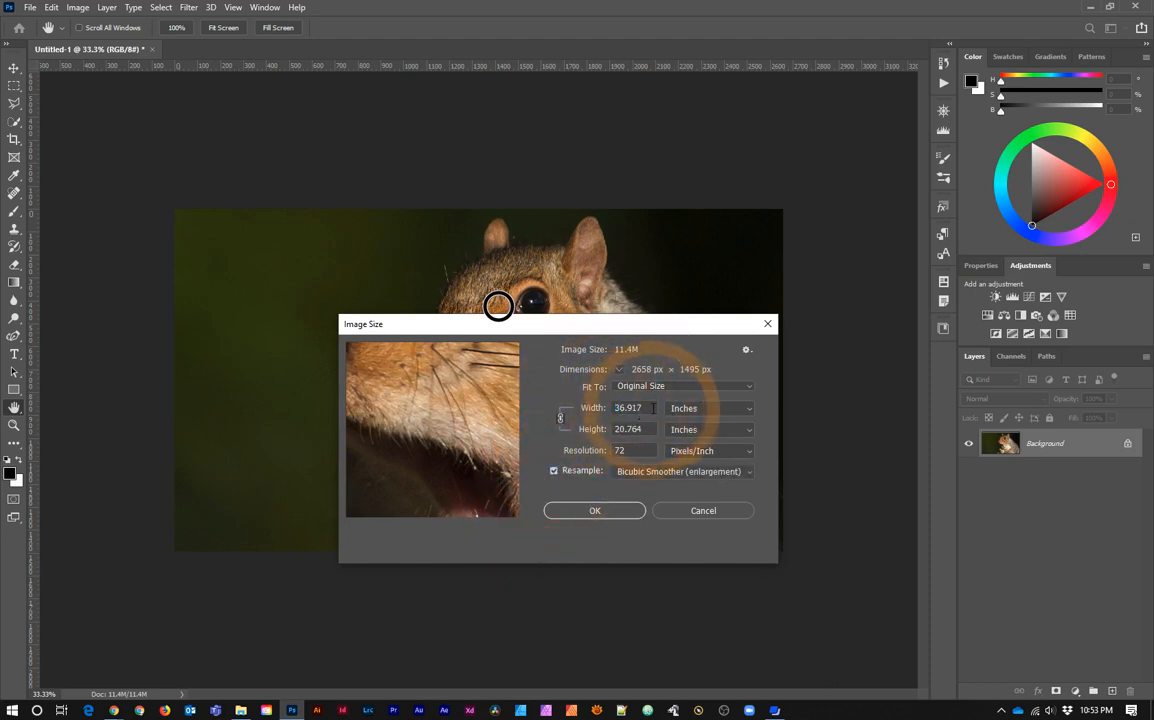
click(690, 408)
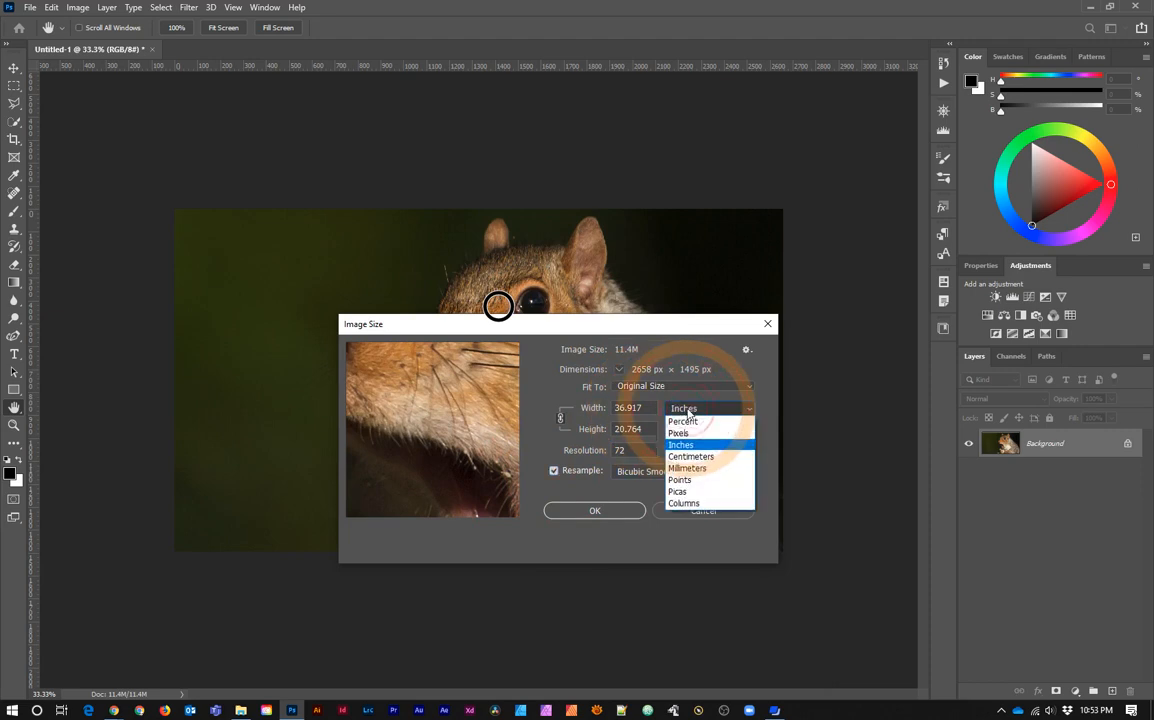
click(680, 432)
Step: Try a width of 900 pixels, and set the height to 600 pixels with the proportions linked
double_click(606, 404)
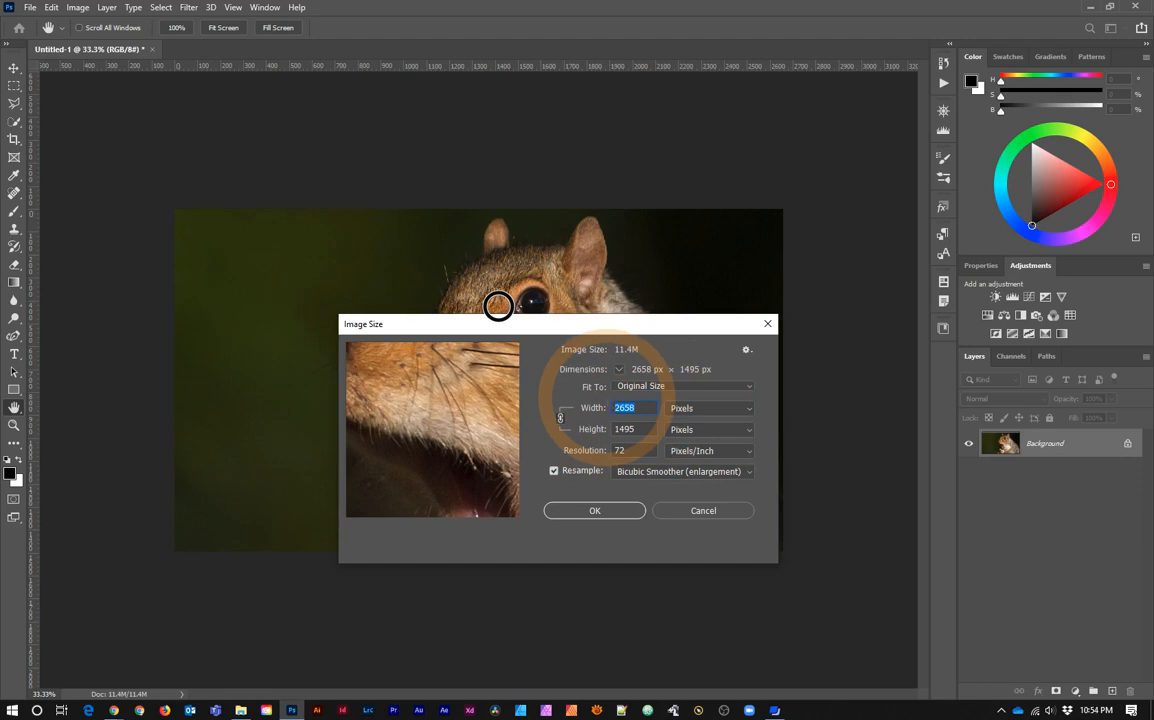
text(900)
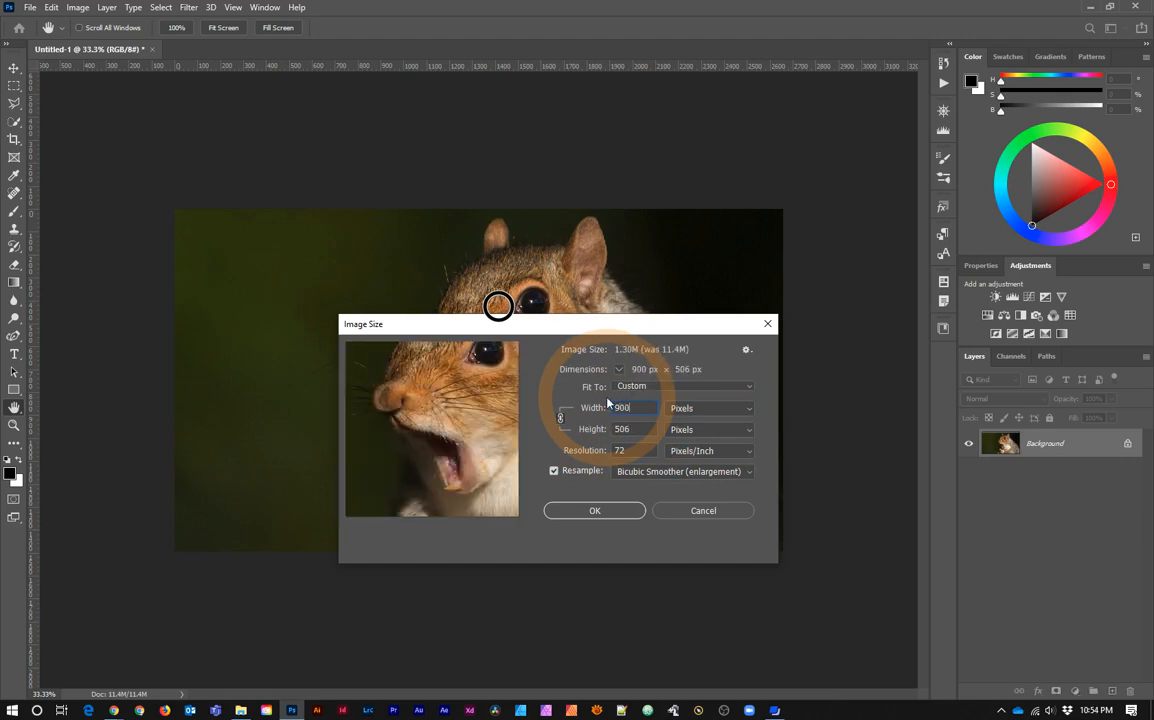
click(578, 432)
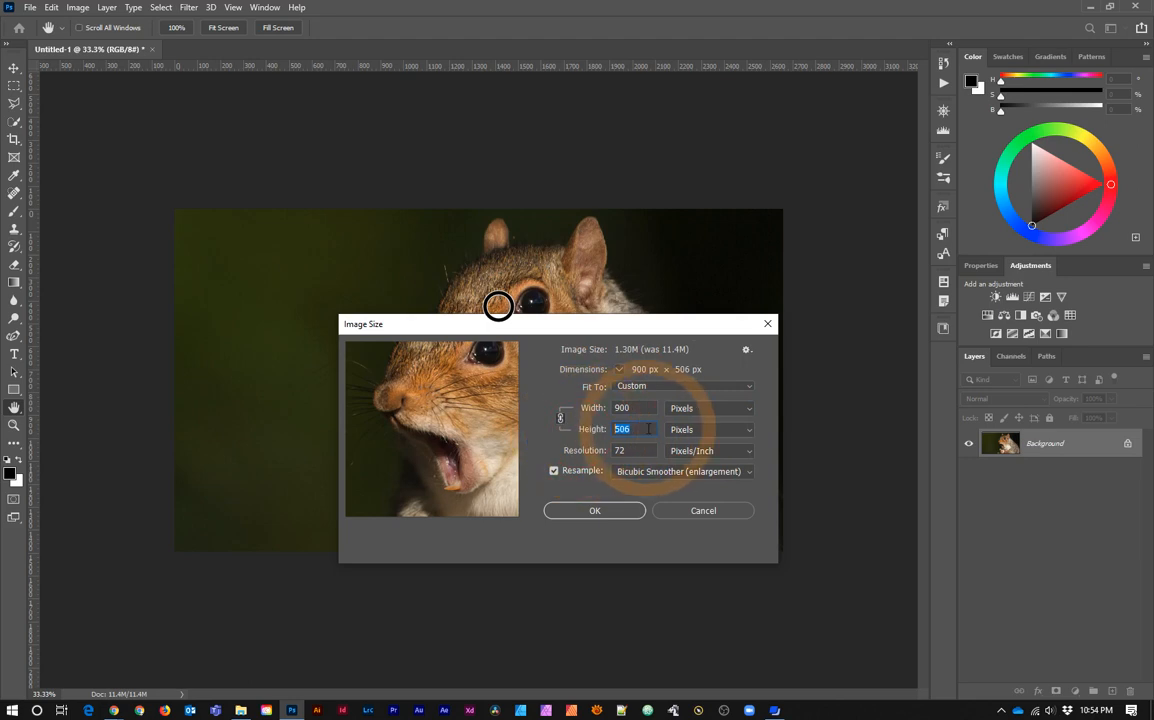
text(600)
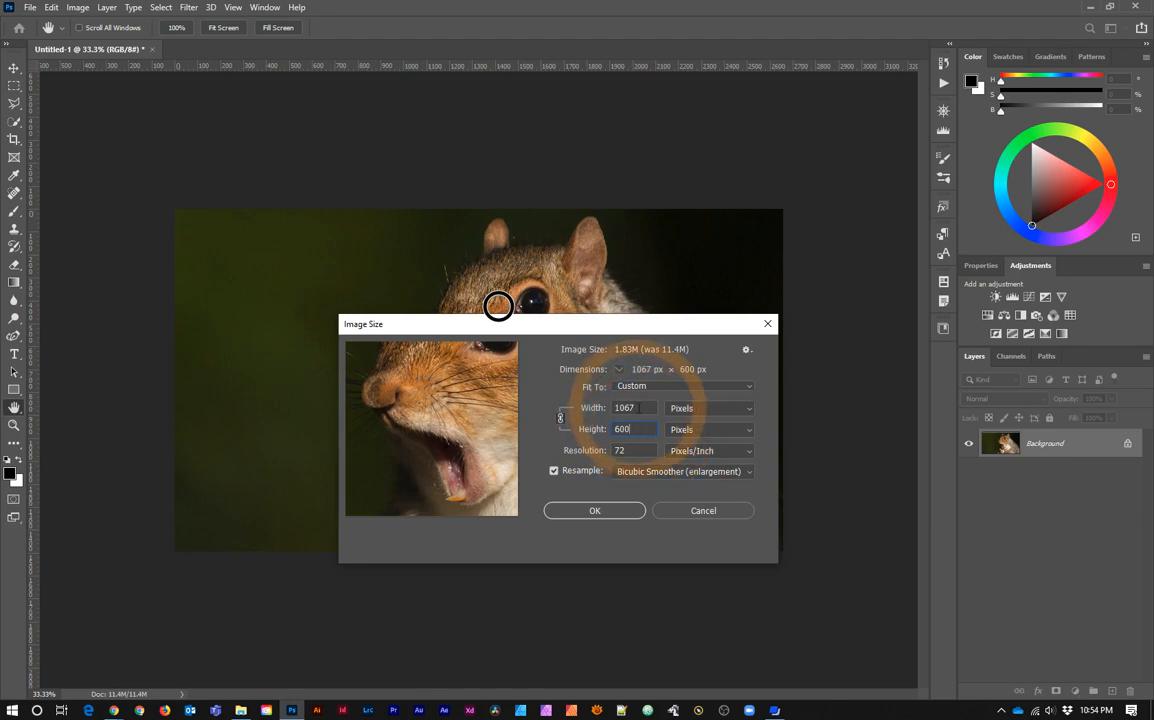
Step: Set the image resolution to 300 pixels per inch with Resample on
click(598, 409)
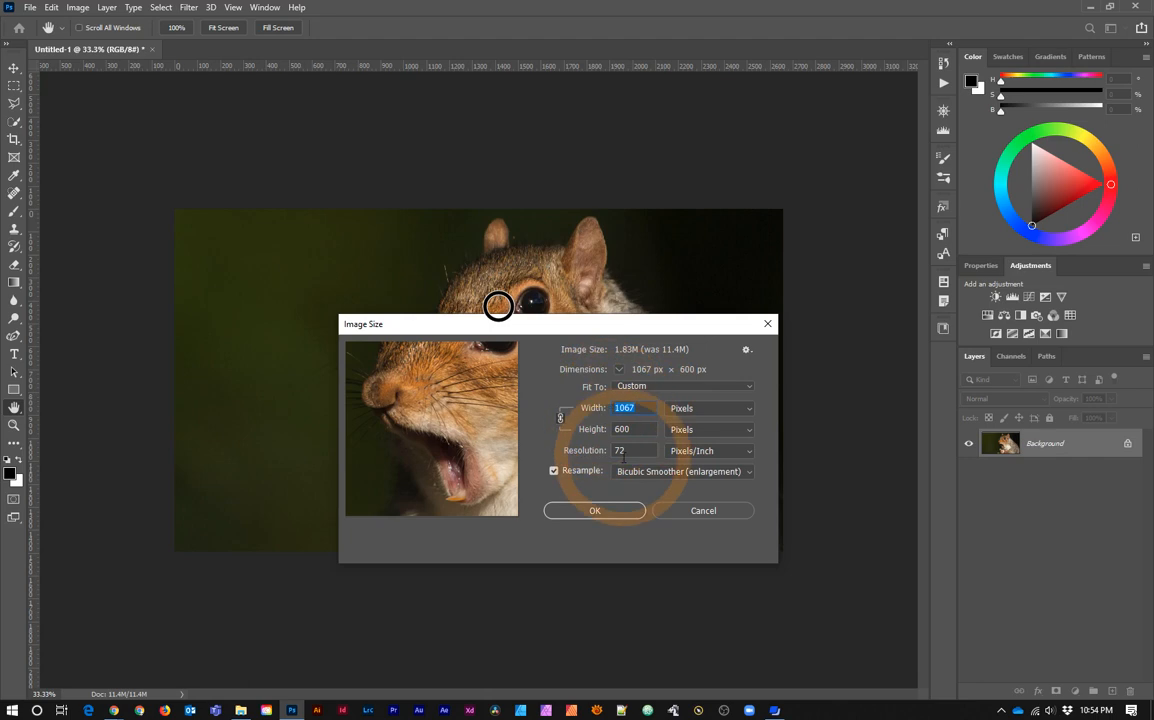
click(598, 451)
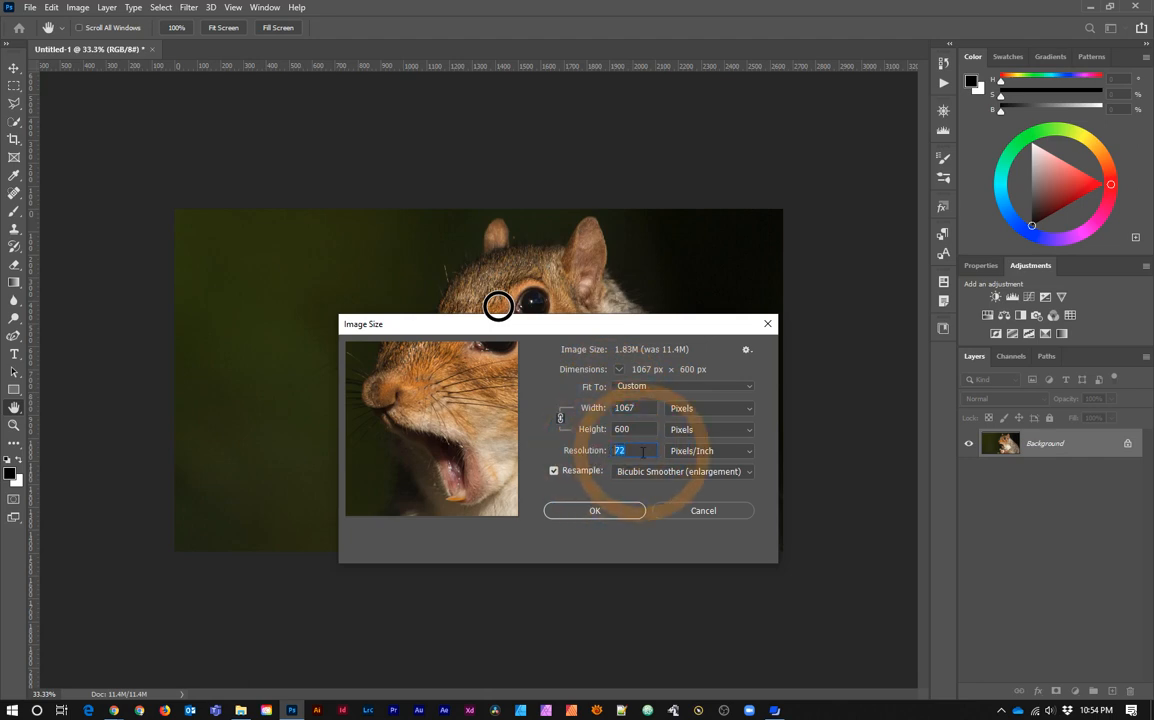
text(300)
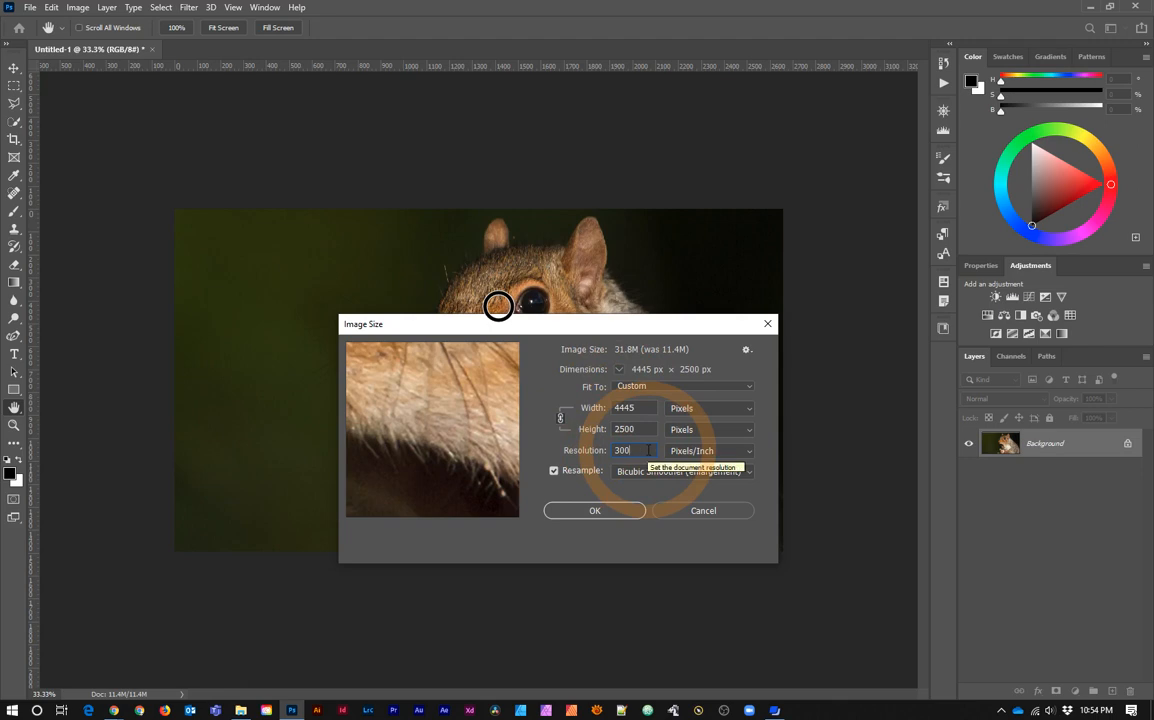
Step: Set the image resolution to 100 pixels per inch and the height to 600 pixels with the proportions linked
click(593, 451)
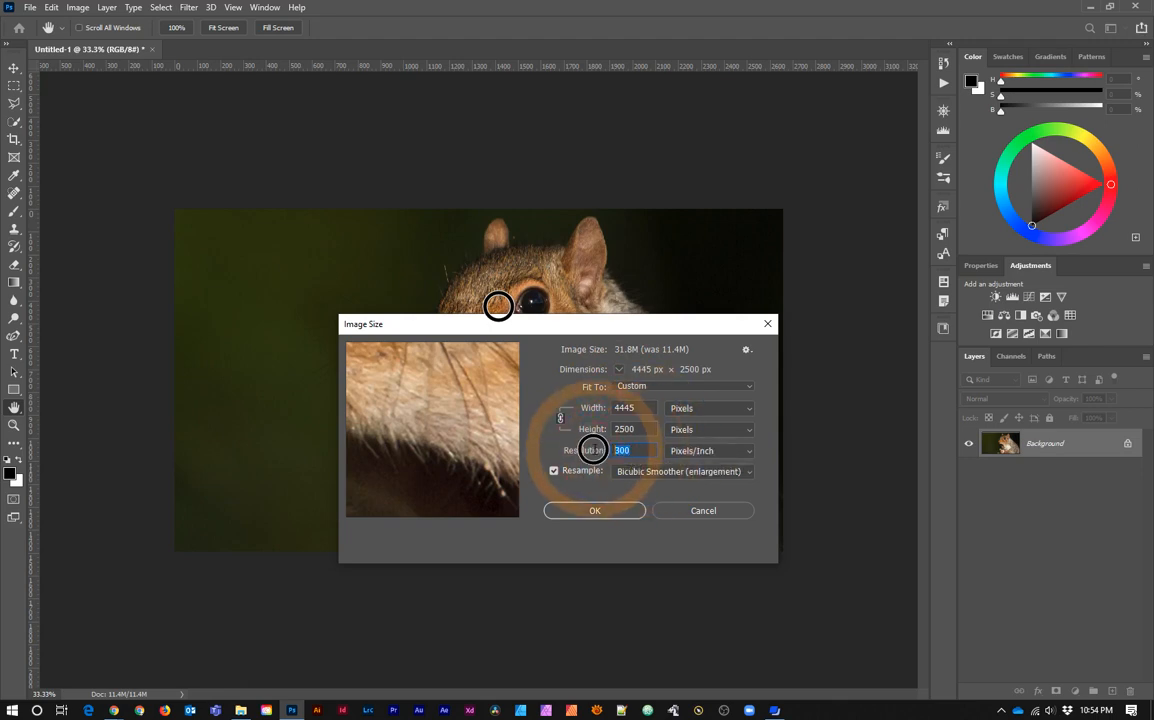
click(598, 429)
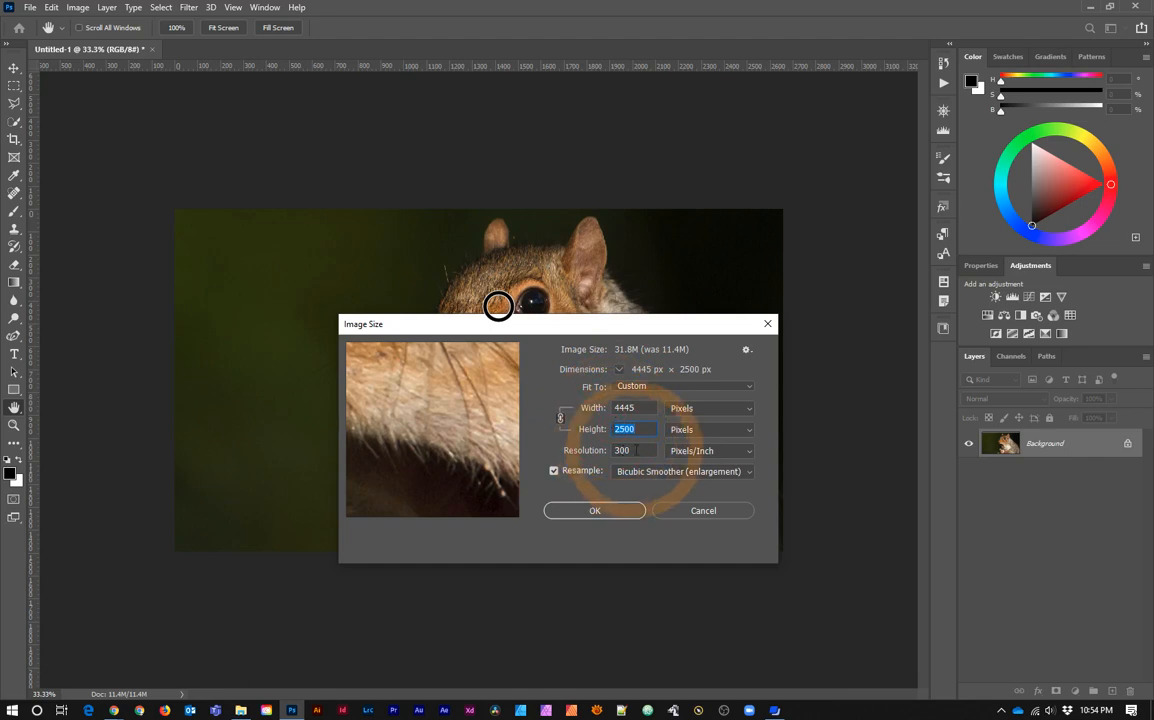
click(577, 450)
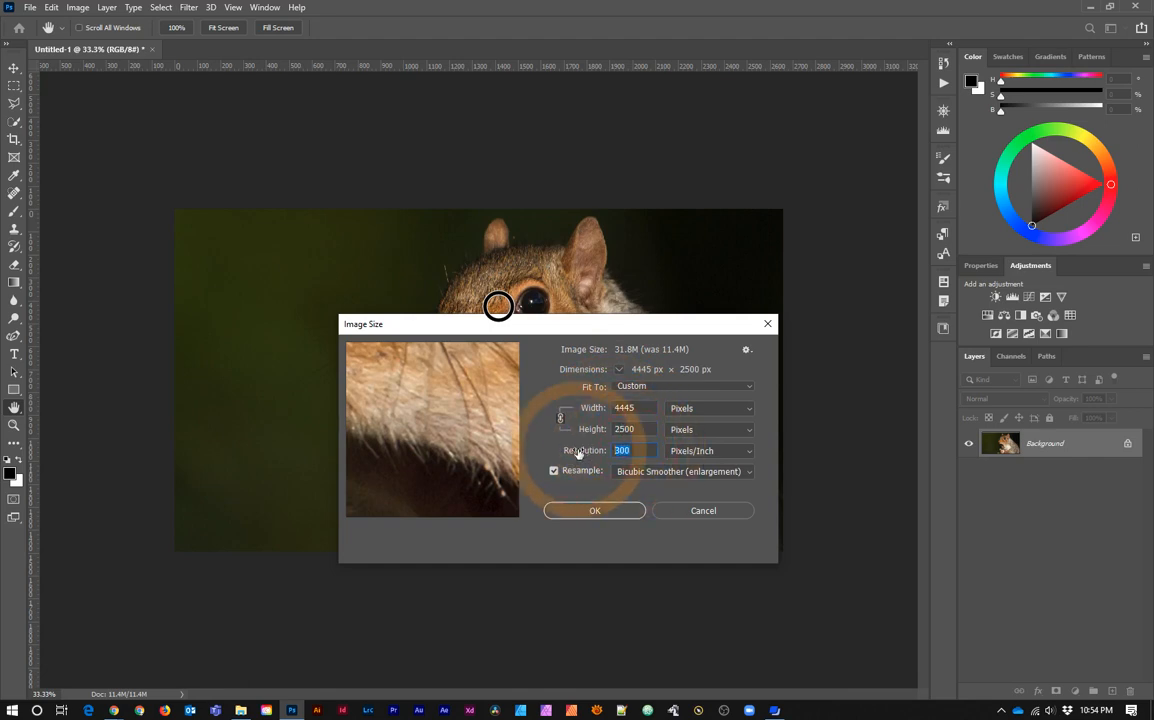
text(100)
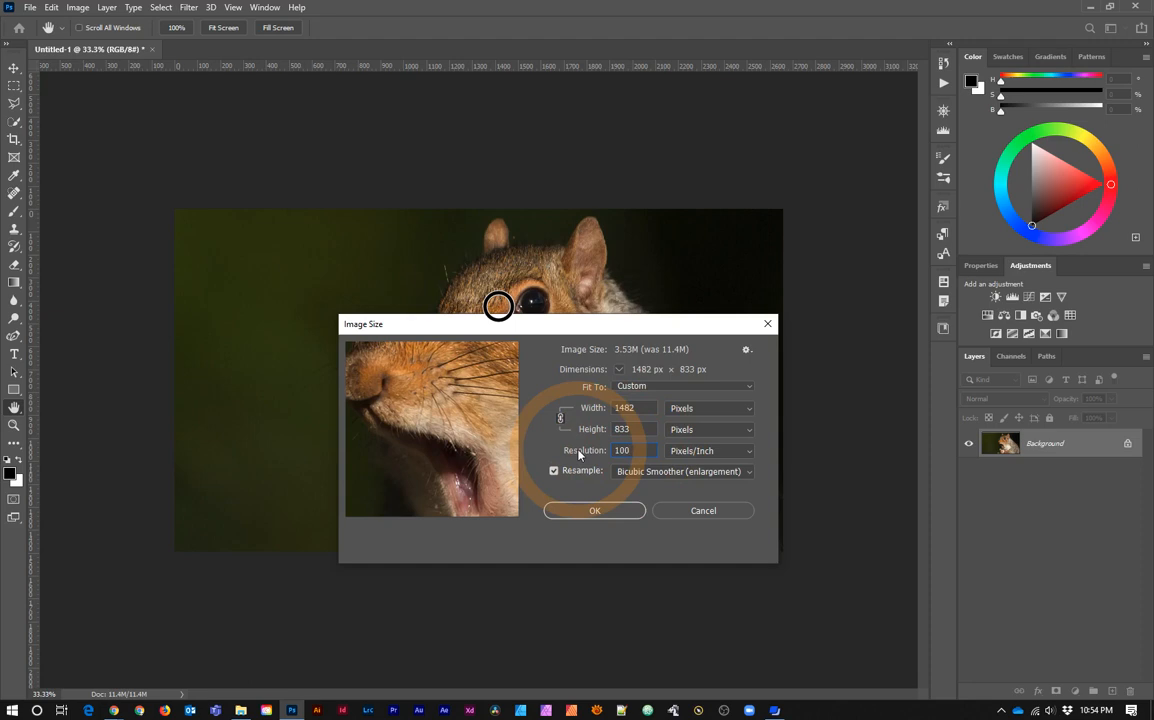
click(594, 430)
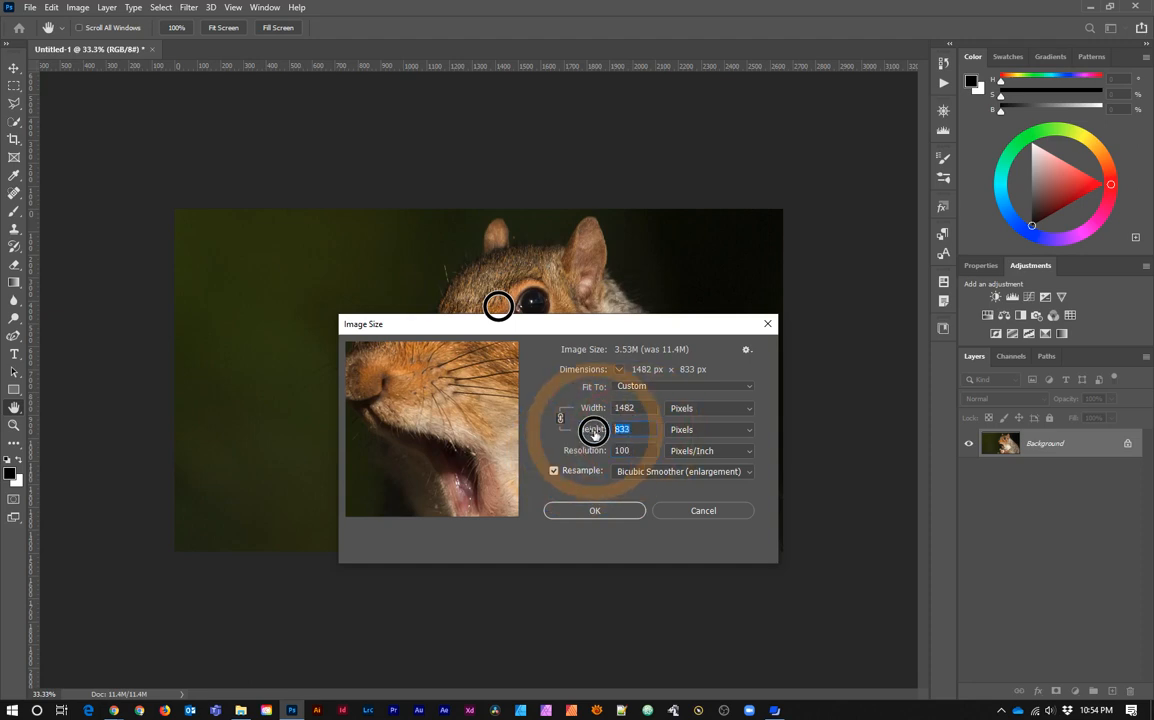
text(600)
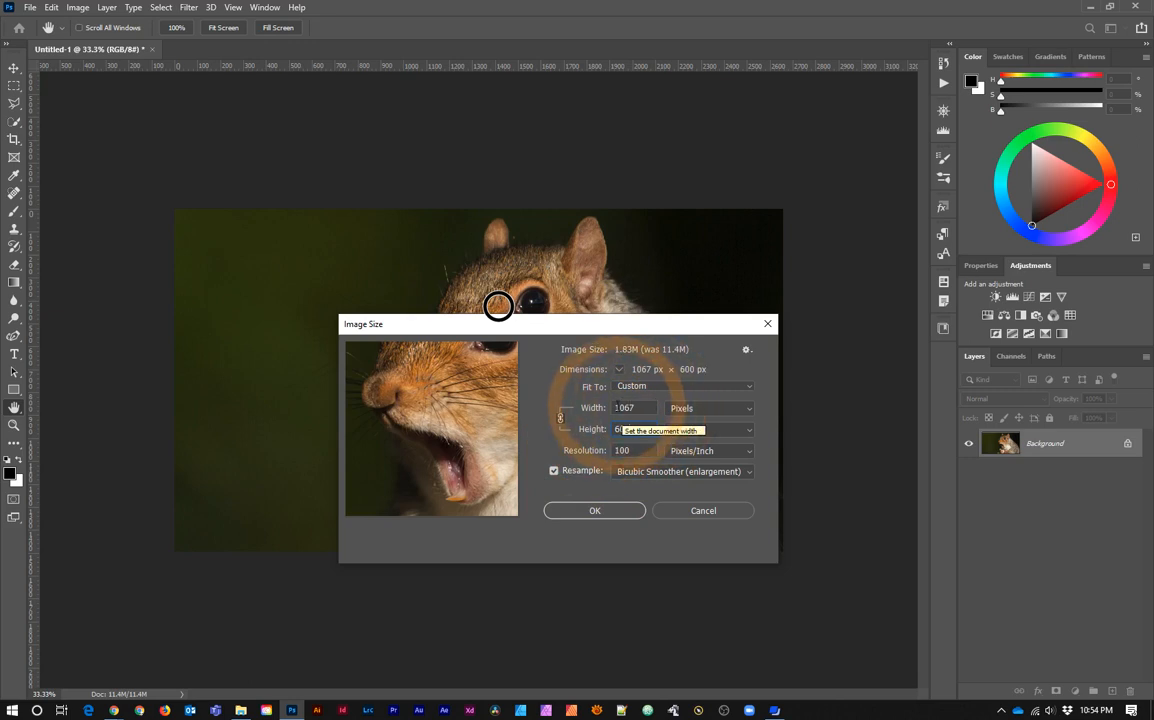
click(617, 407)
click(620, 428)
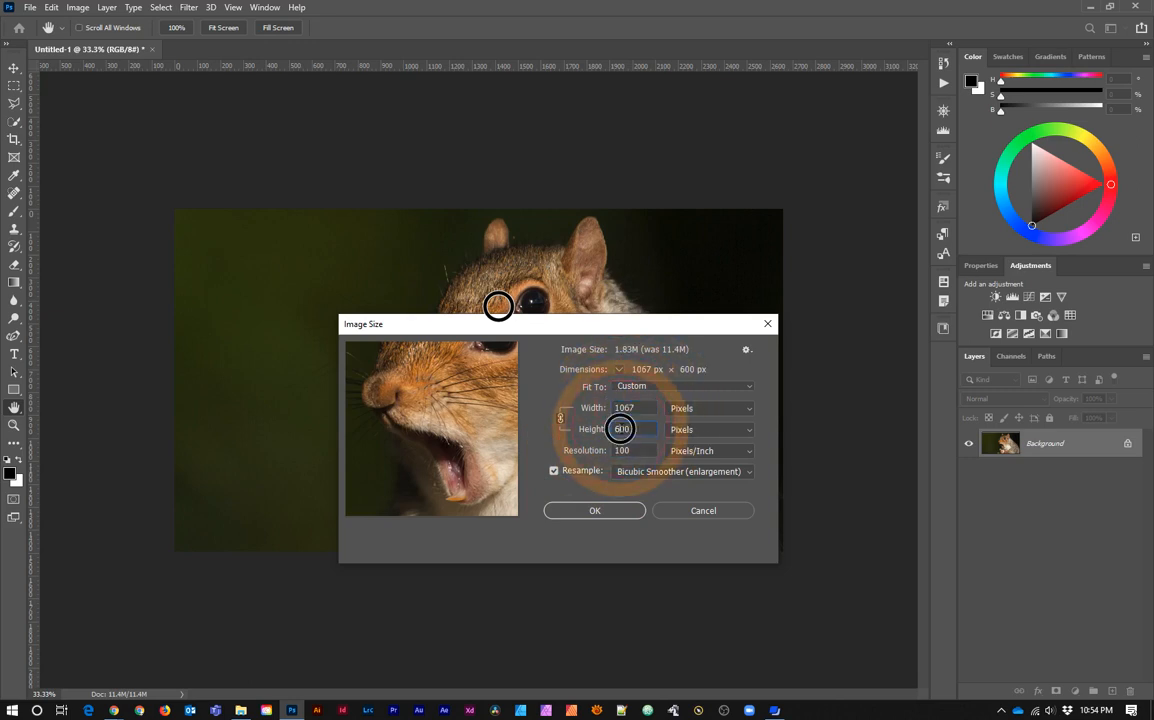
Step: Set the resolution to 300 pixels per inch, and bring the image height to 600 pixels
double_click(623, 448)
text(300)
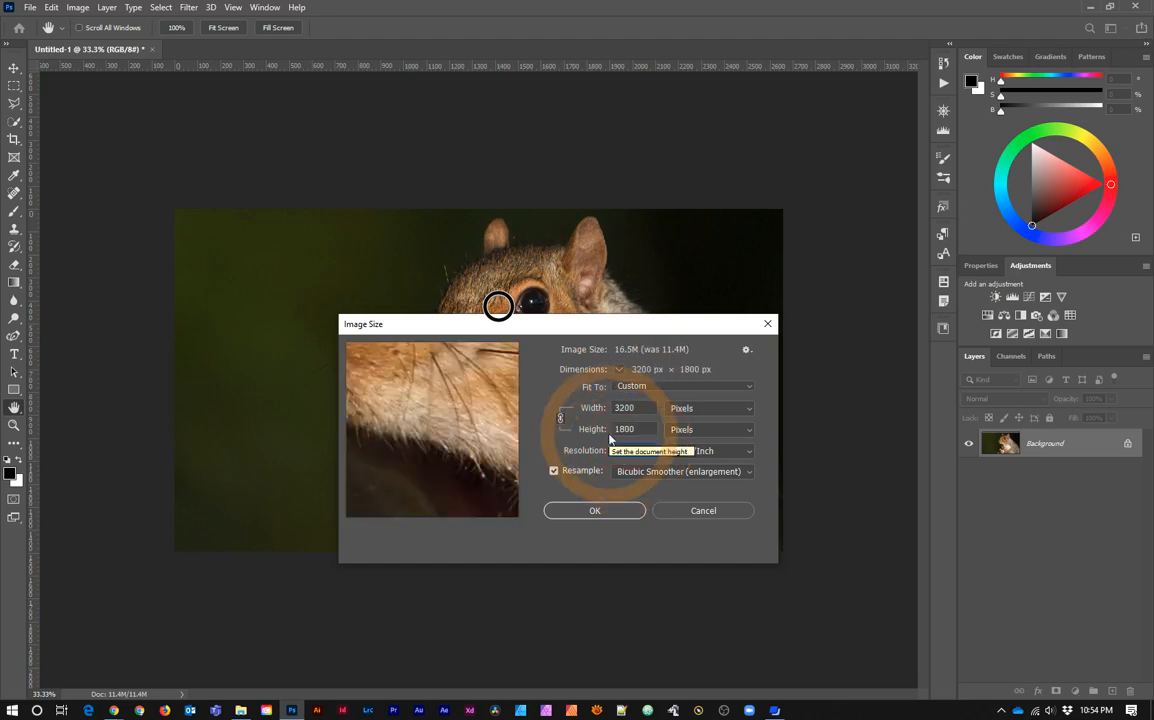
drag(652, 429, 531, 426)
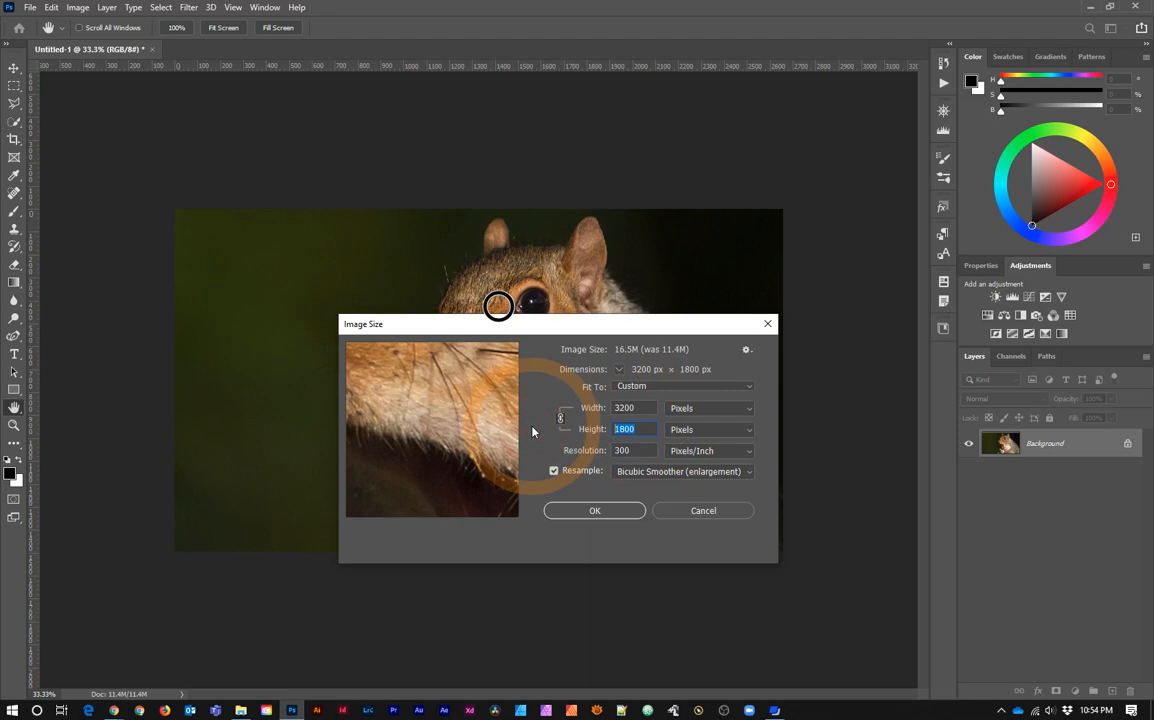
text(9)
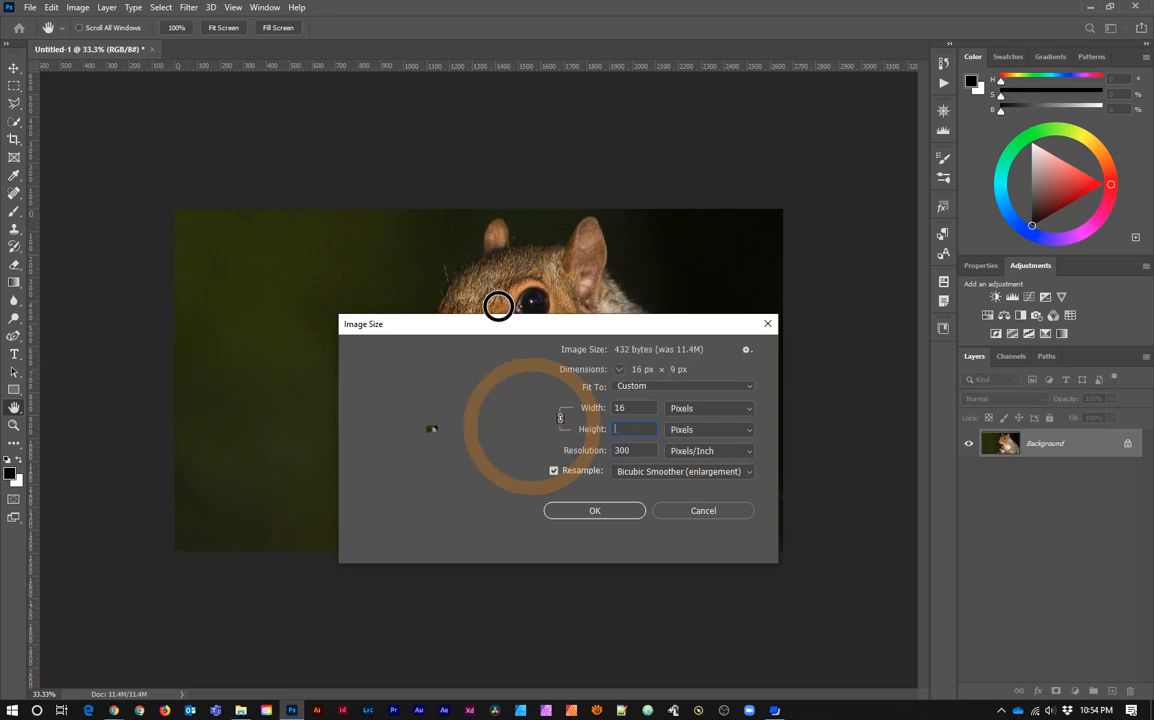
text(00)
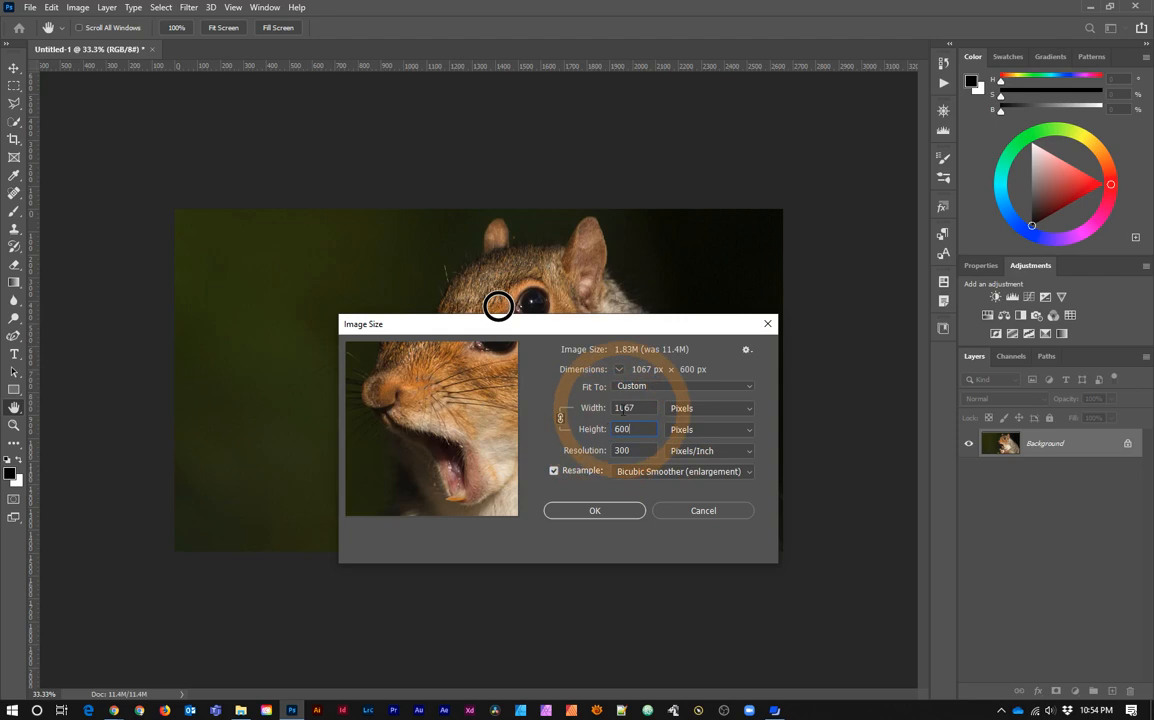
Step: Switch the width and height units to inches to check the print size
click(688, 408)
click(686, 445)
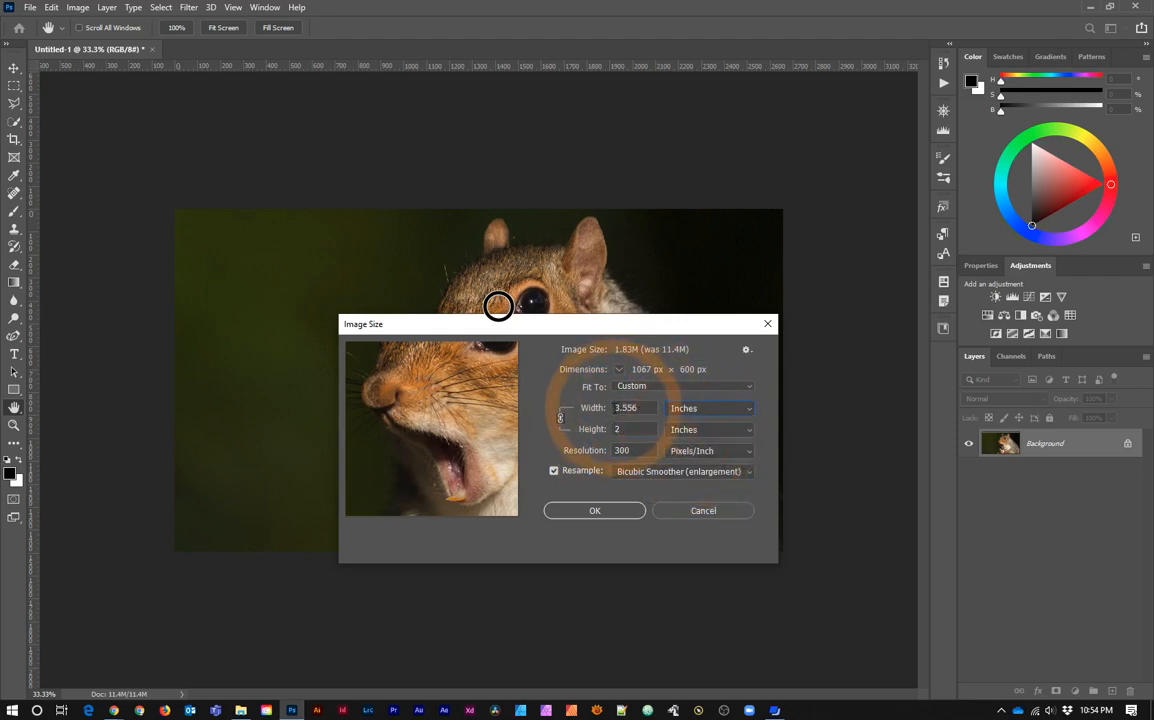
double_click(643, 408)
click(638, 429)
double_click(626, 450)
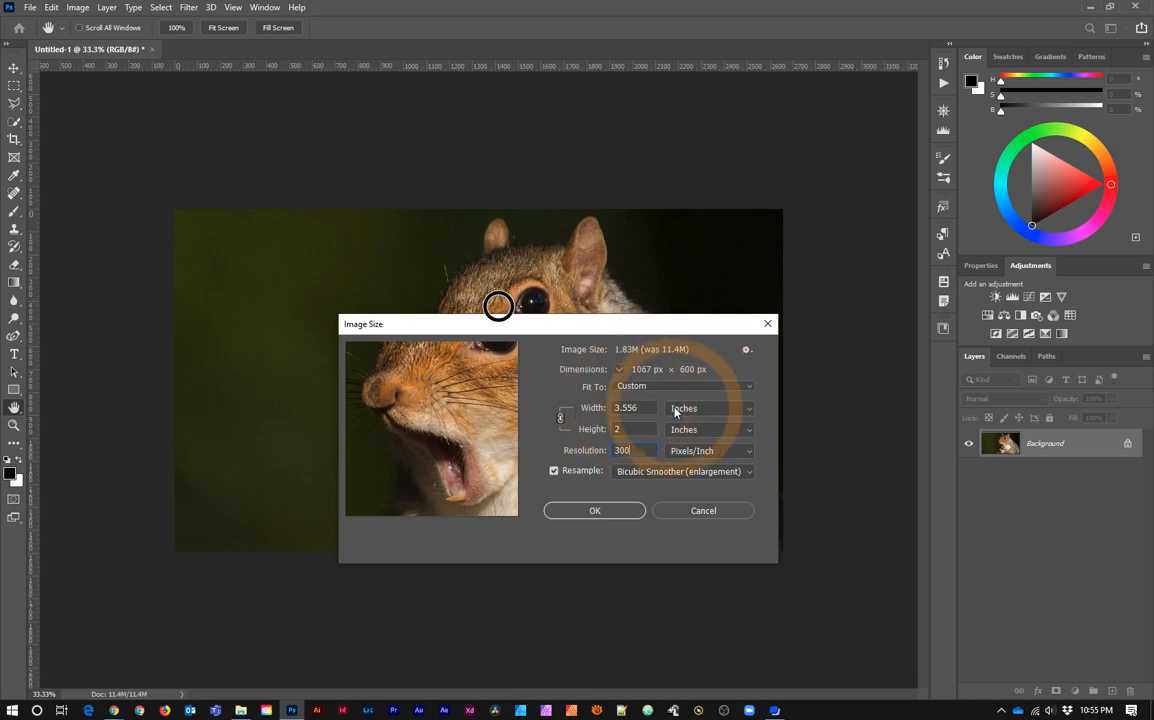
Step: Set the image resolution to 100 pixels per inch with the dimensions in inches
double_click(620, 450)
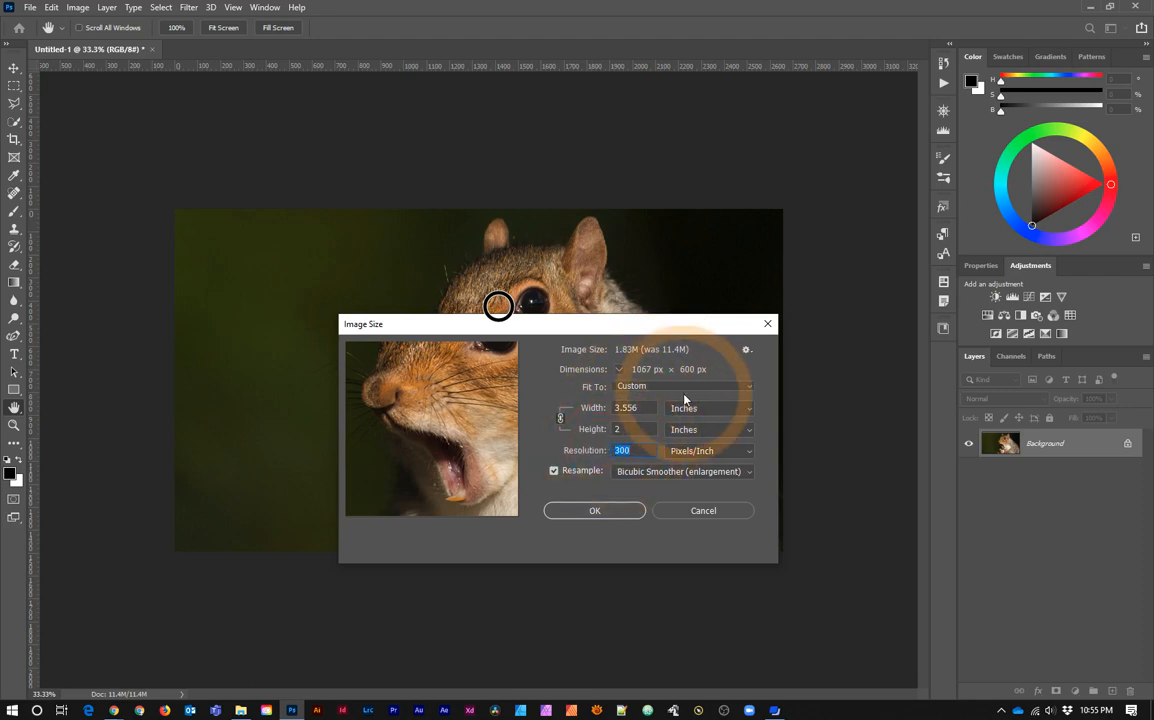
text(100)
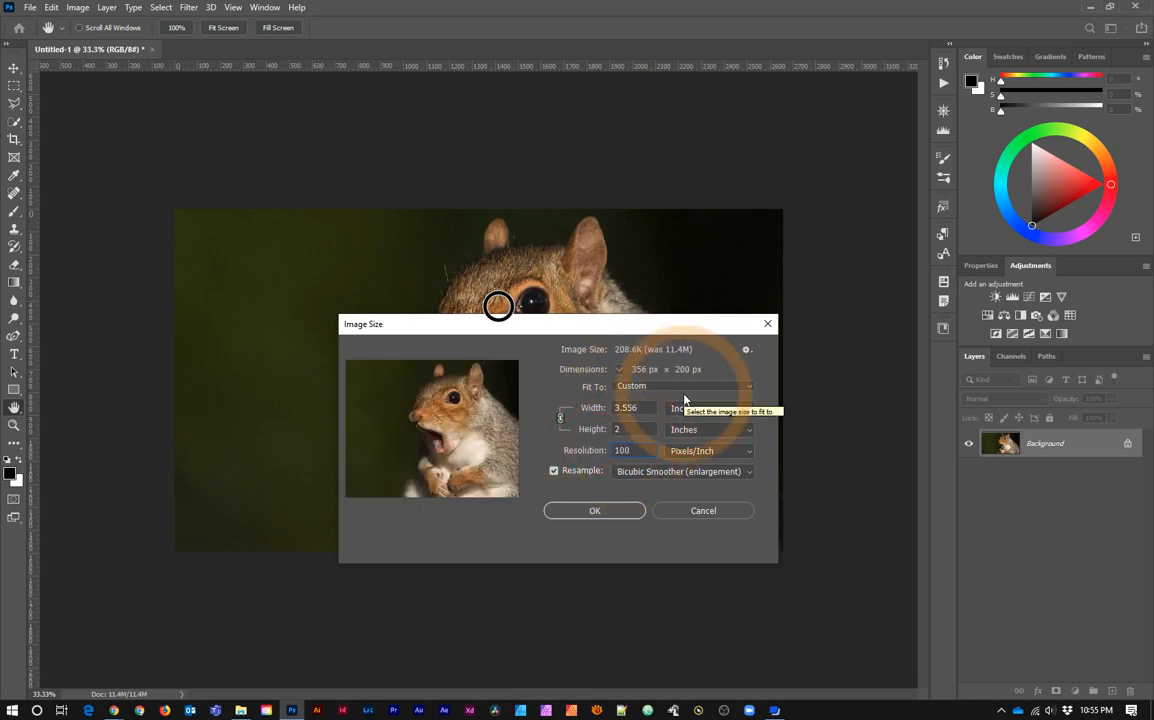
double_click(622, 450)
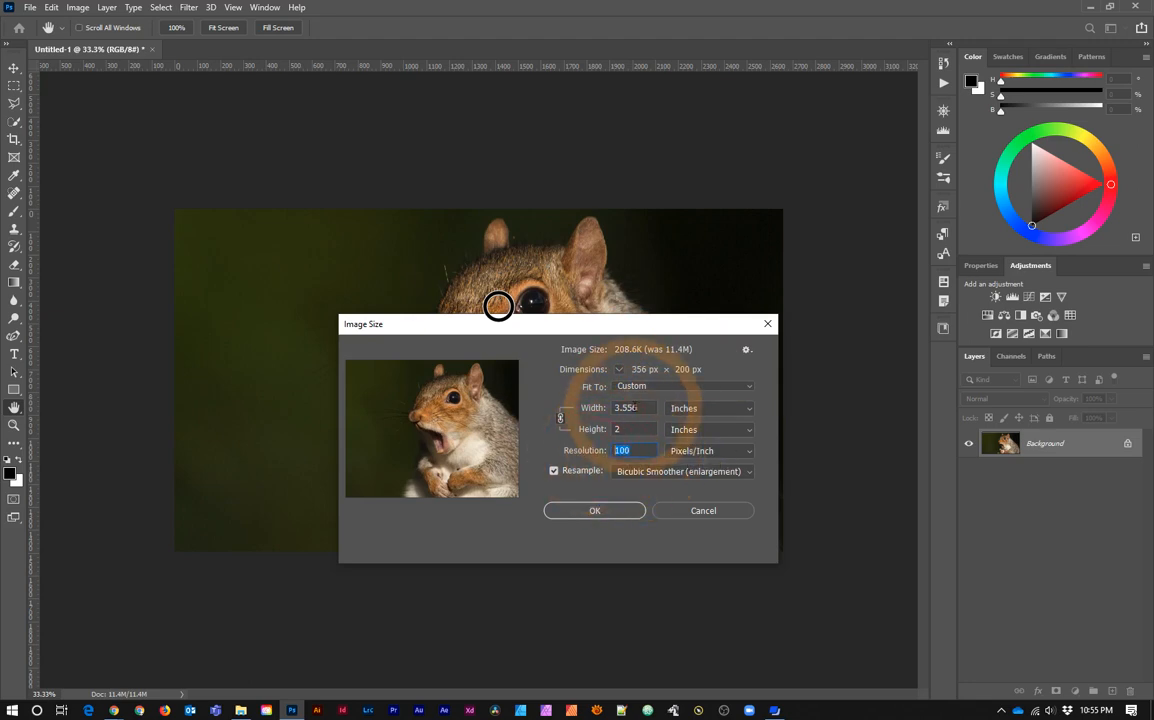
double_click(628, 408)
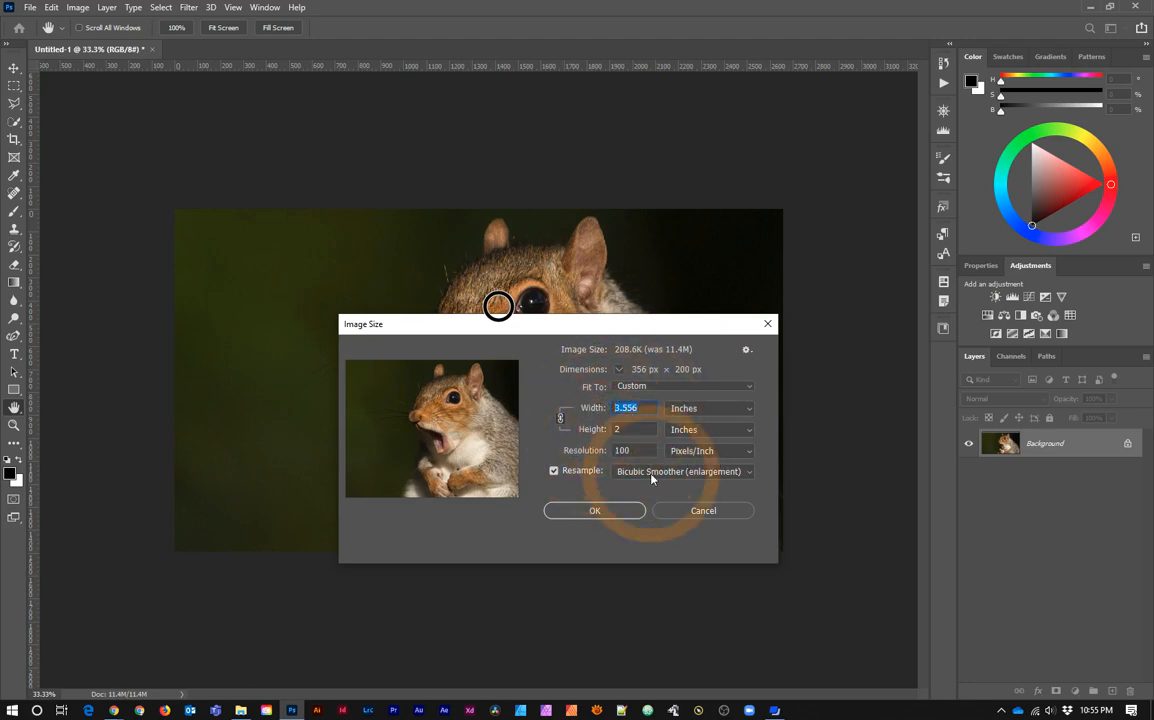
Step: Switch the width and height units back to pixels and set the height to 600 pixels
click(684, 410)
click(681, 431)
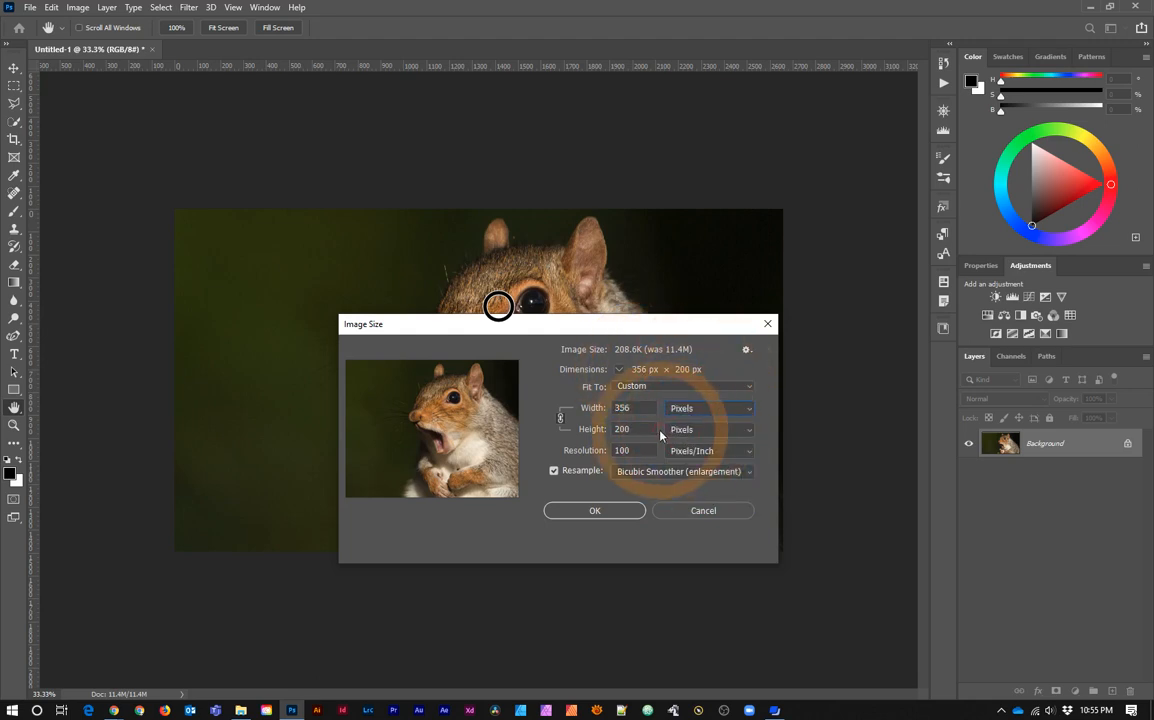
click(557, 430)
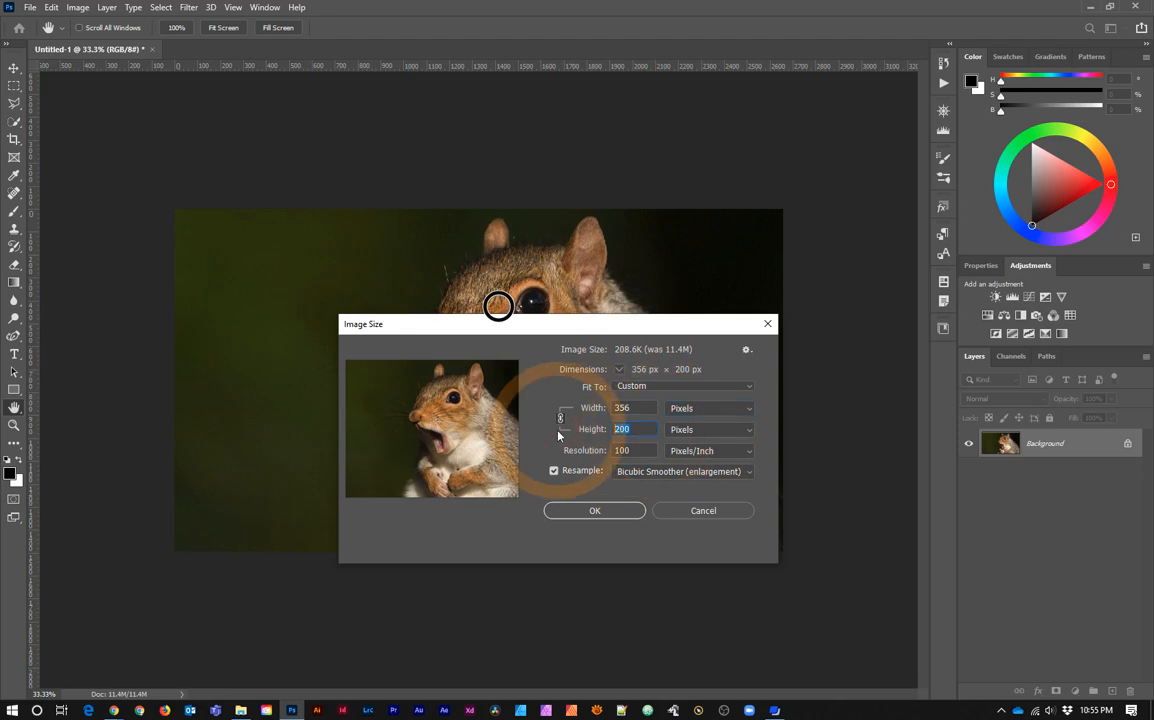
text(600)
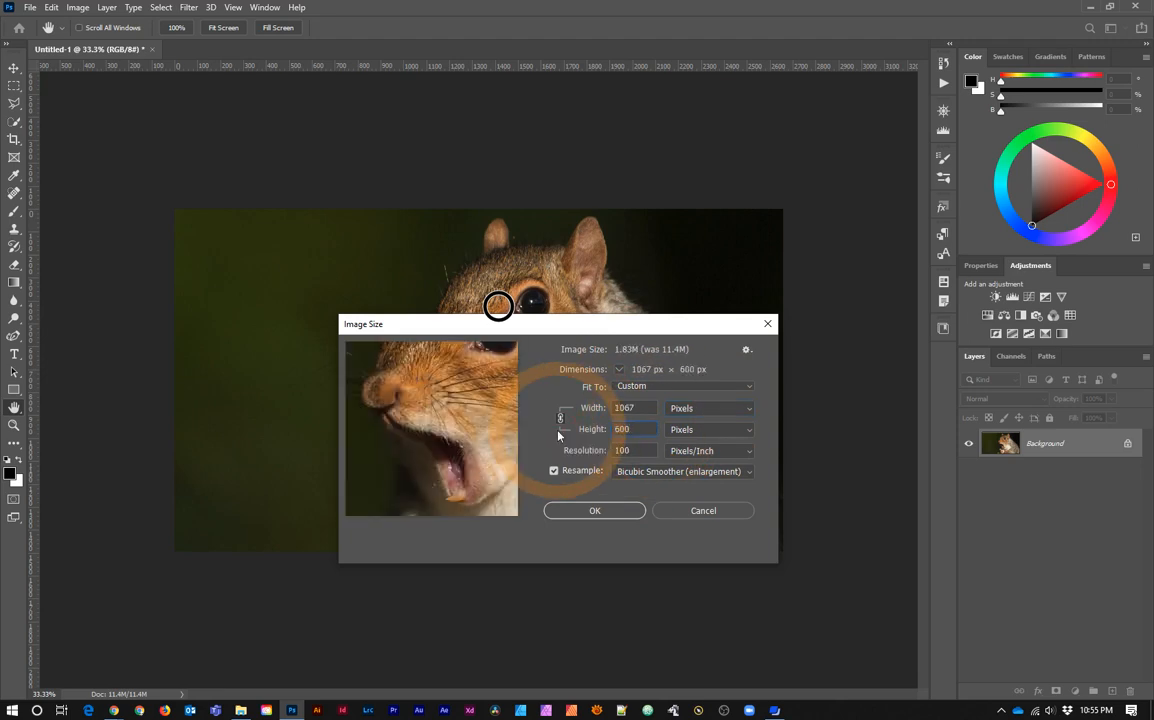
click(605, 408)
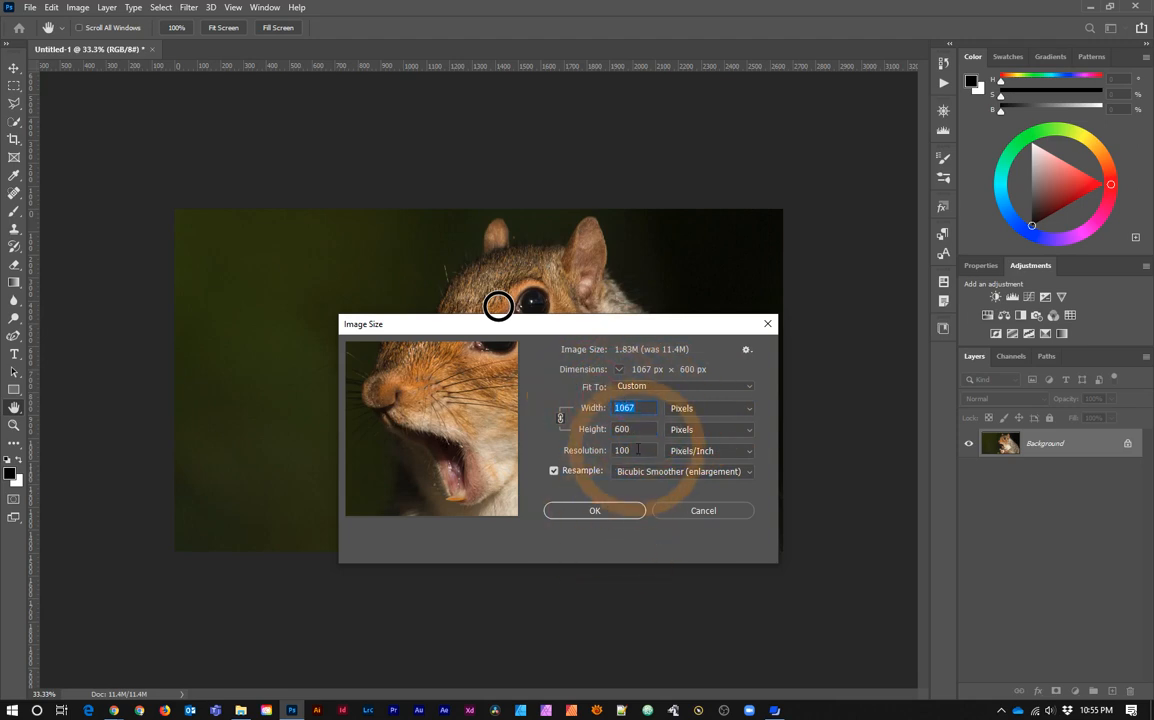
click(594, 450)
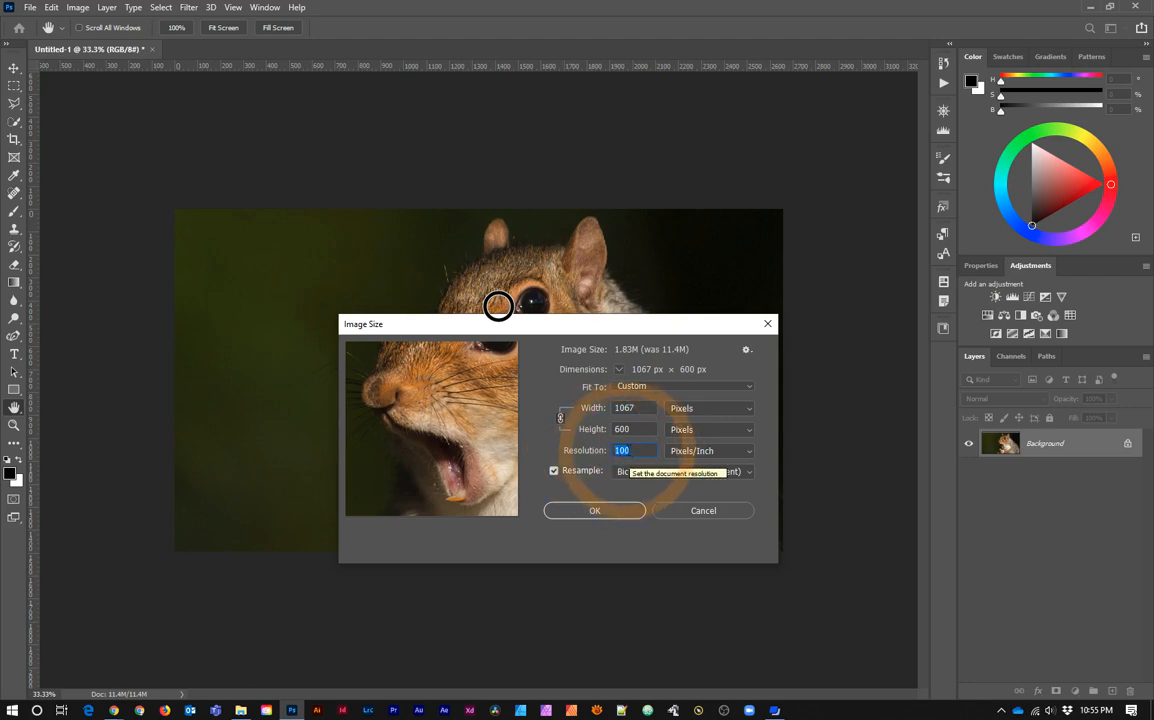
click(599, 450)
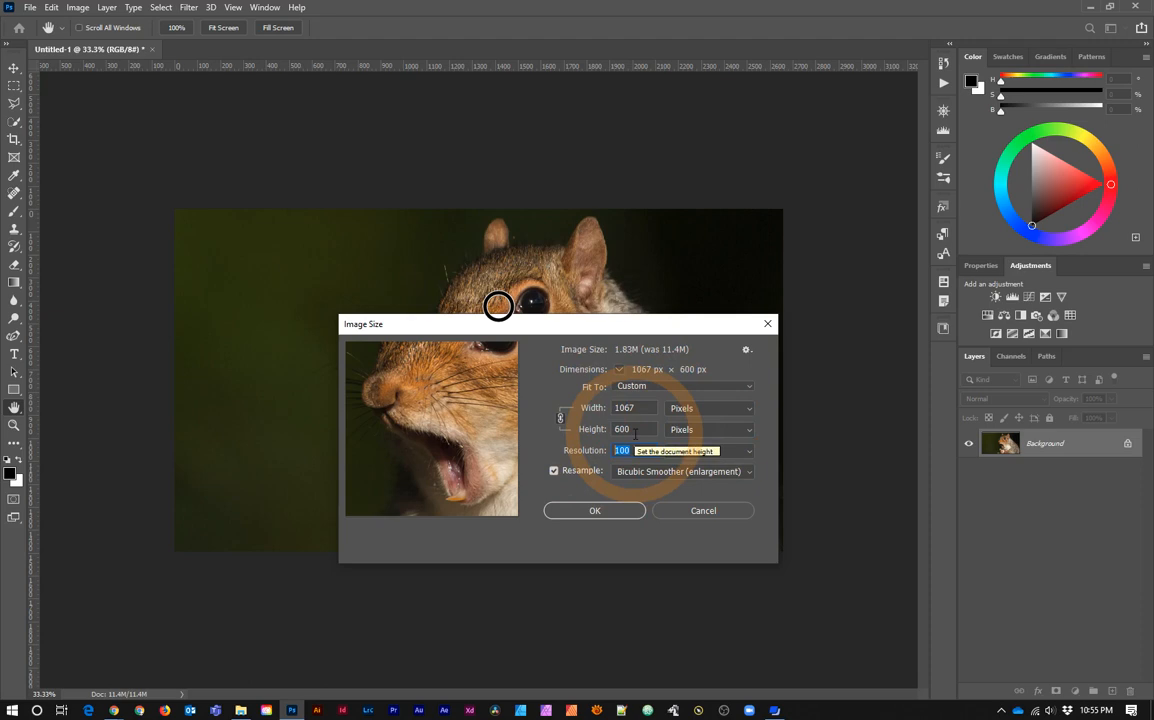
Step: Show the dimensions in inches and apply the new image size to the squirrel photo
click(690, 430)
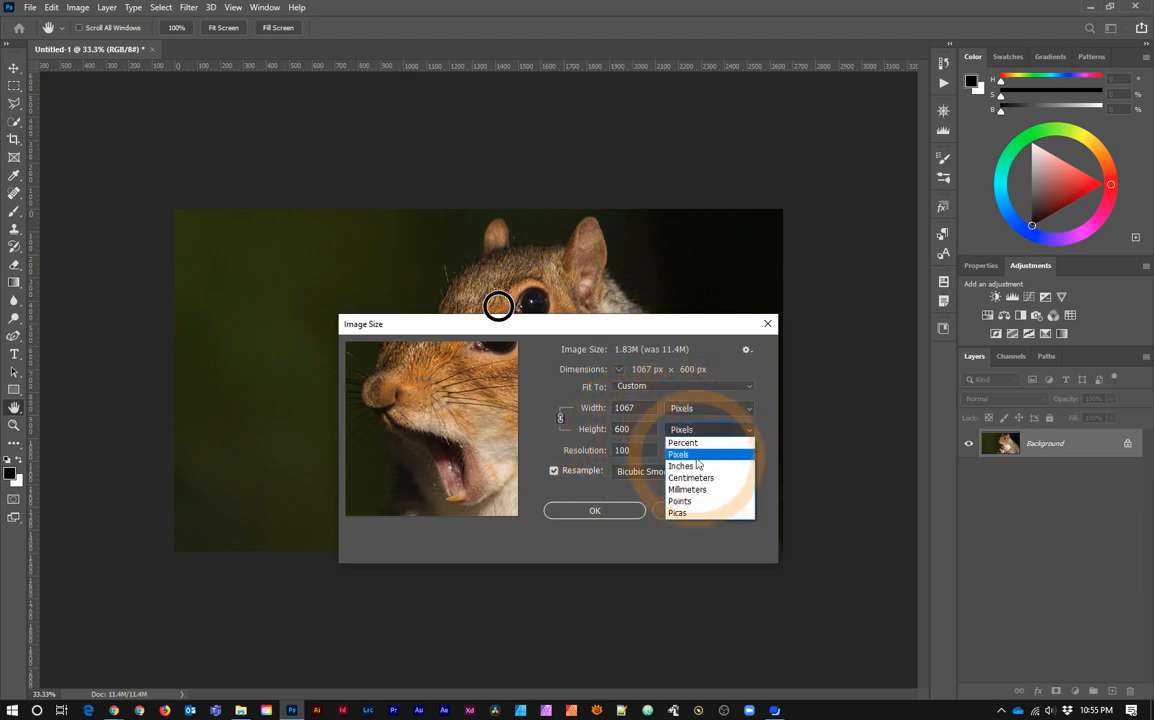
click(692, 467)
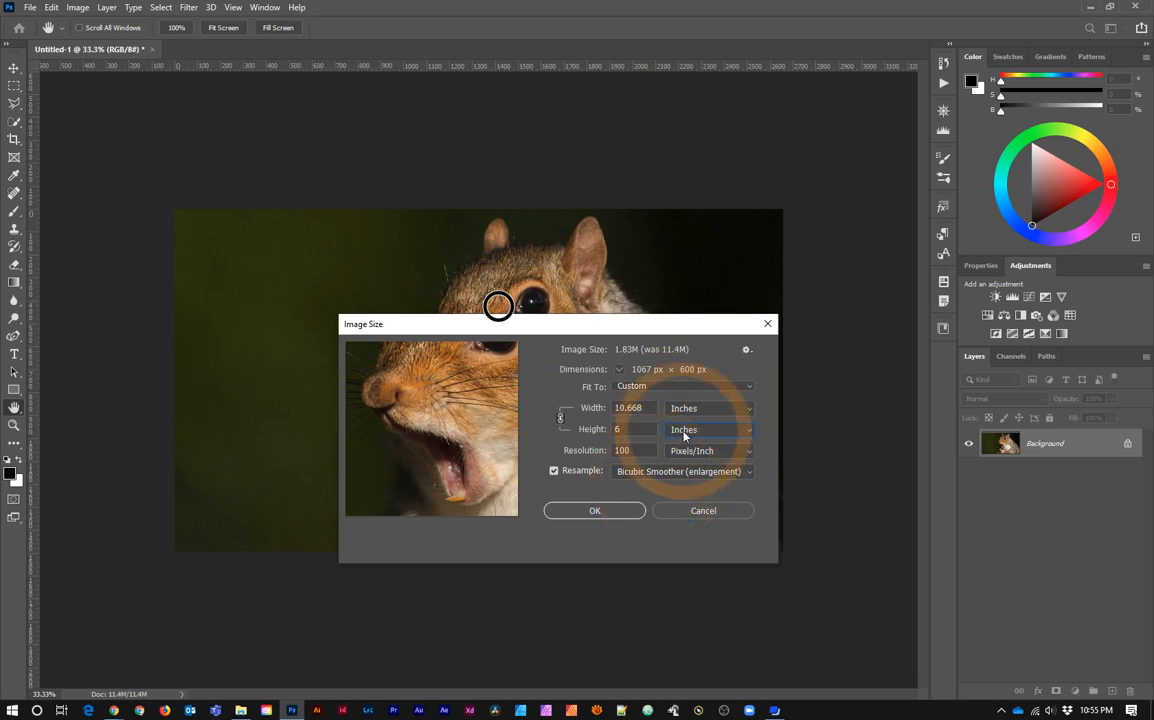
click(592, 508)
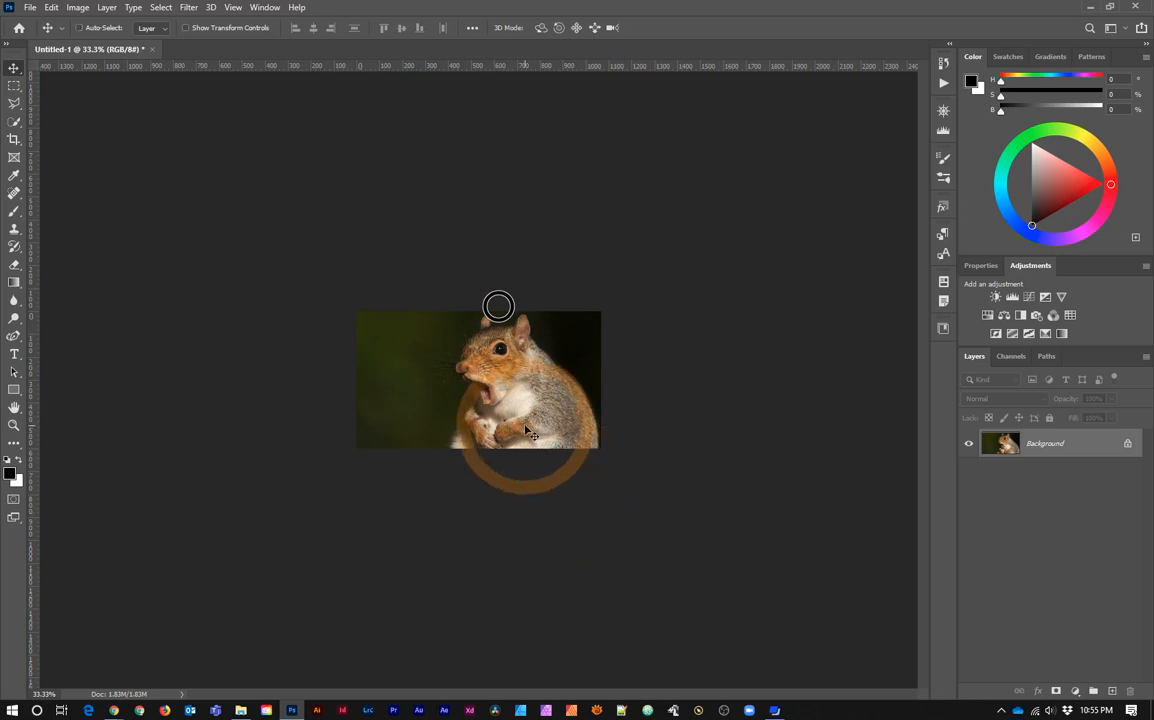
scroll(525, 429, up, 10)
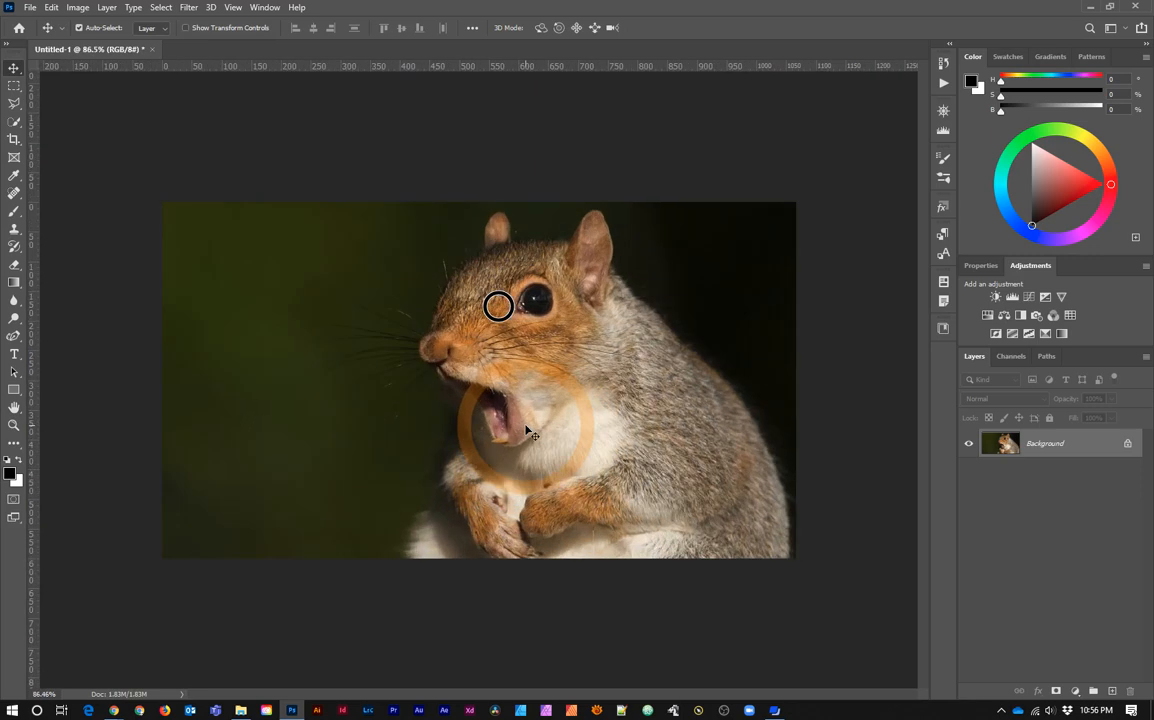
scroll(528, 432, up, 3)
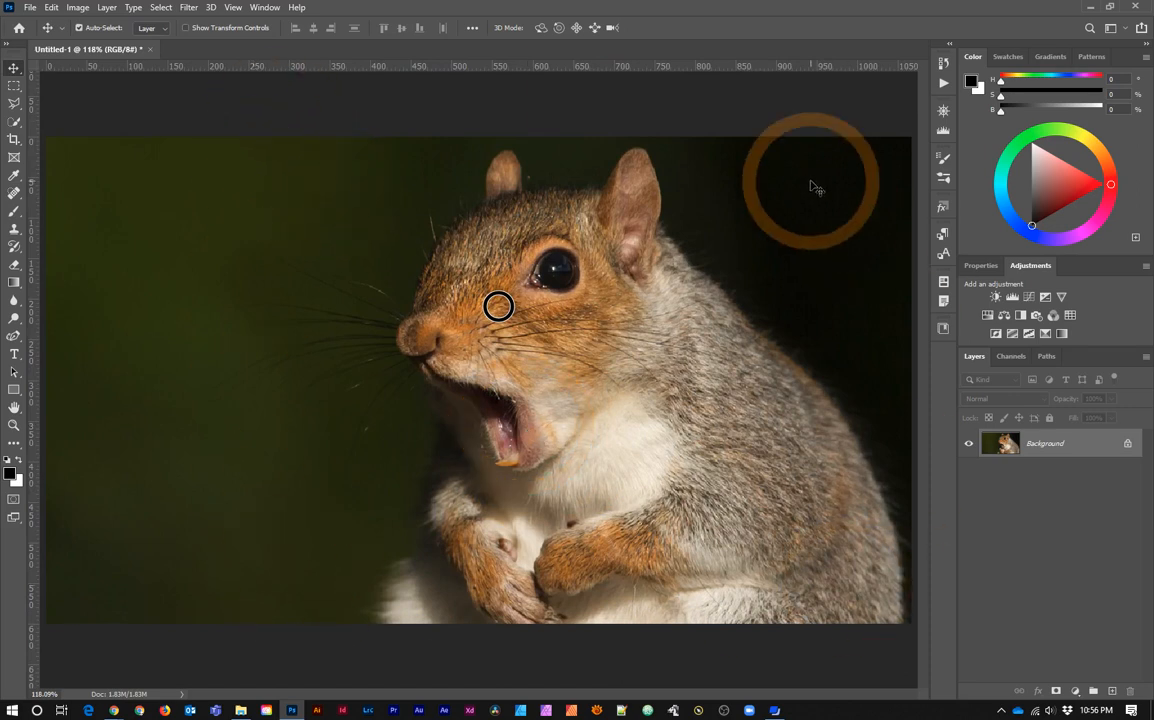
Step: Reopen the Image Size settings with the dimensions in pixels and set the width to 900 pixels
click(73, 8)
click(104, 110)
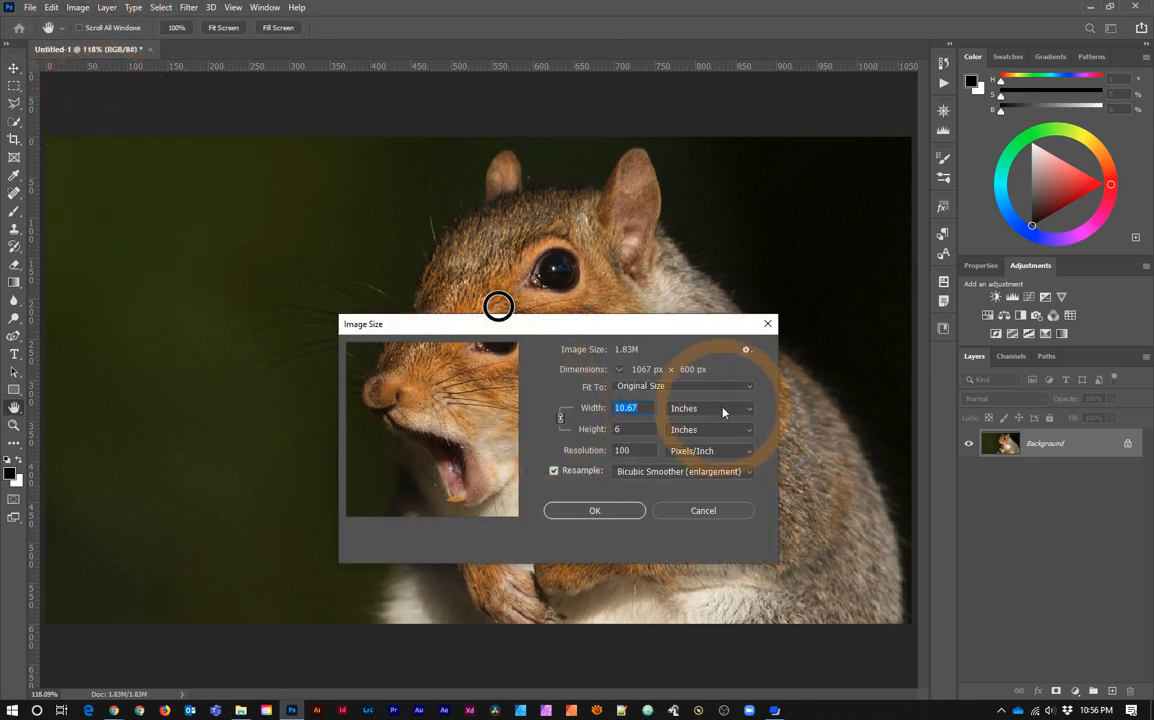
click(723, 409)
click(700, 417)
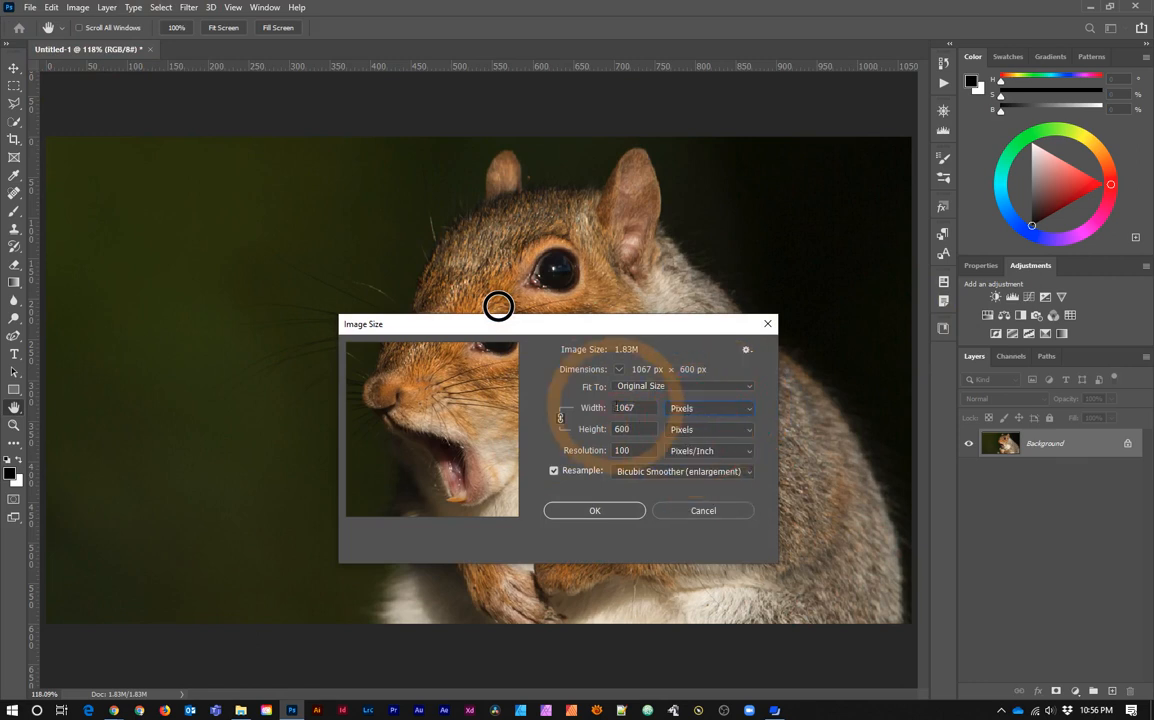
double_click(624, 408)
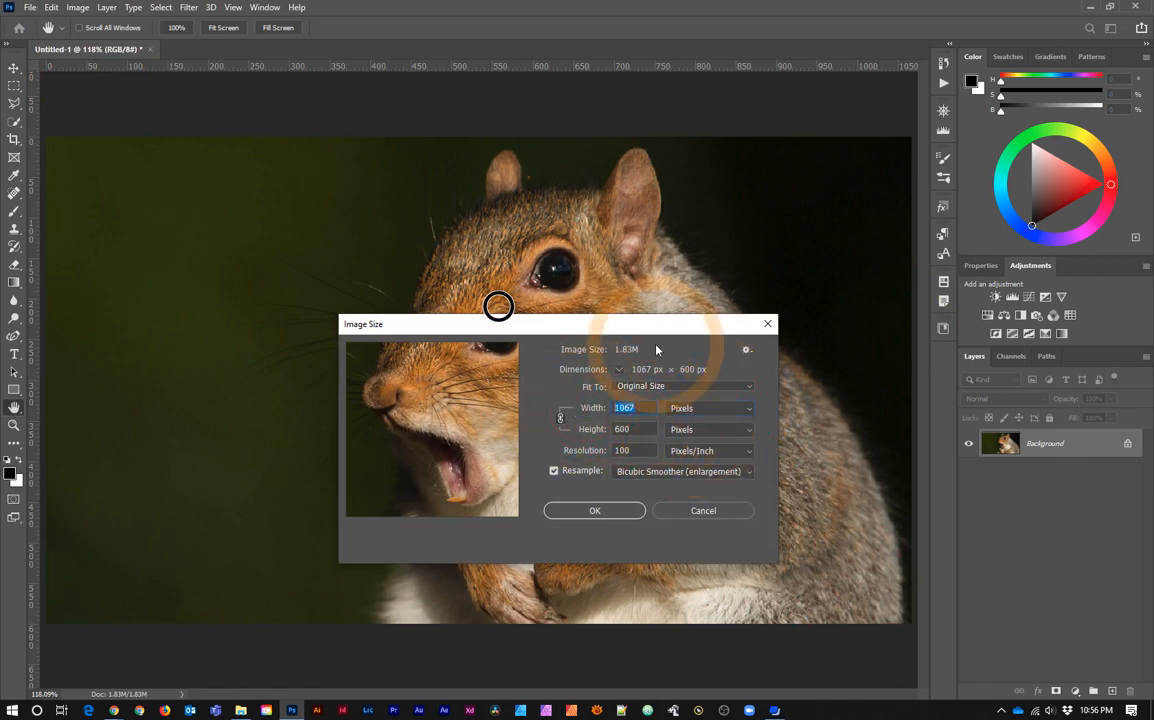
text(900)
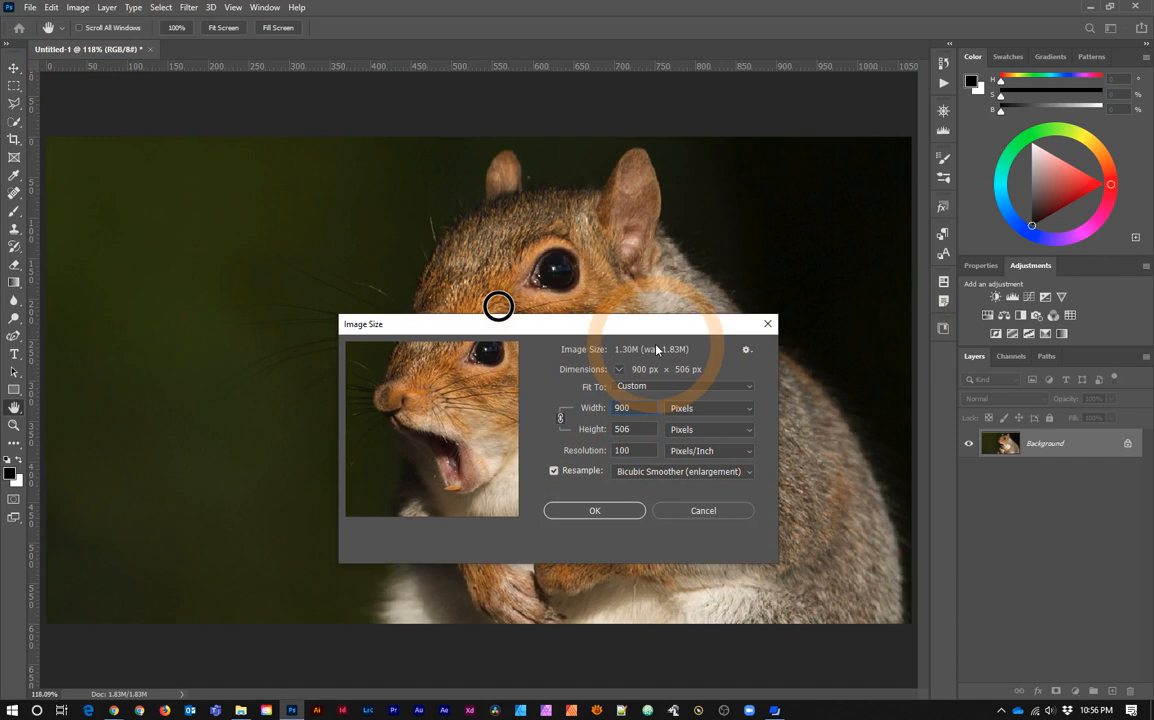
click(554, 470)
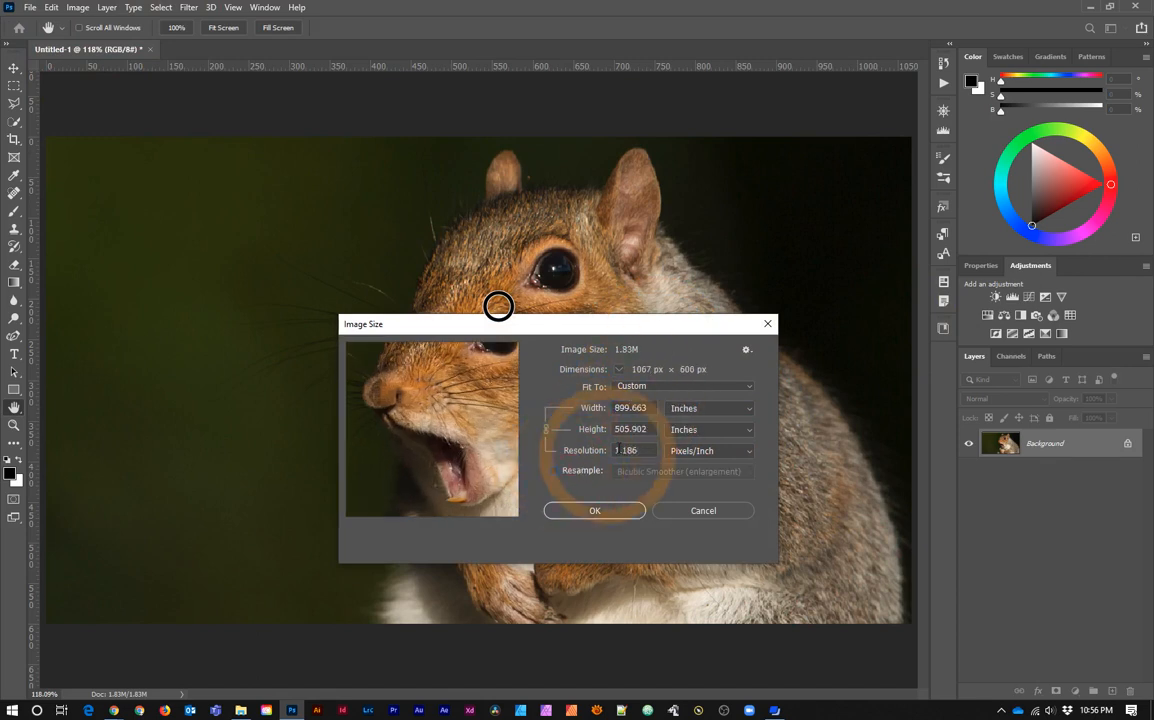
click(698, 408)
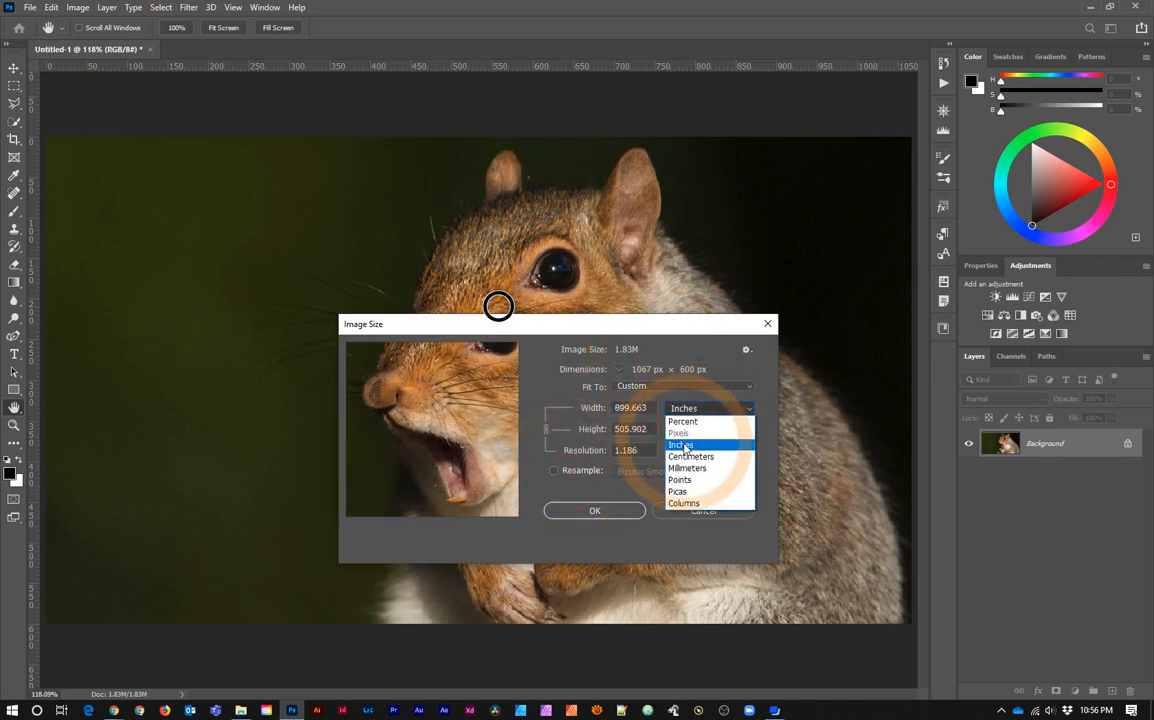
click(628, 455)
click(575, 451)
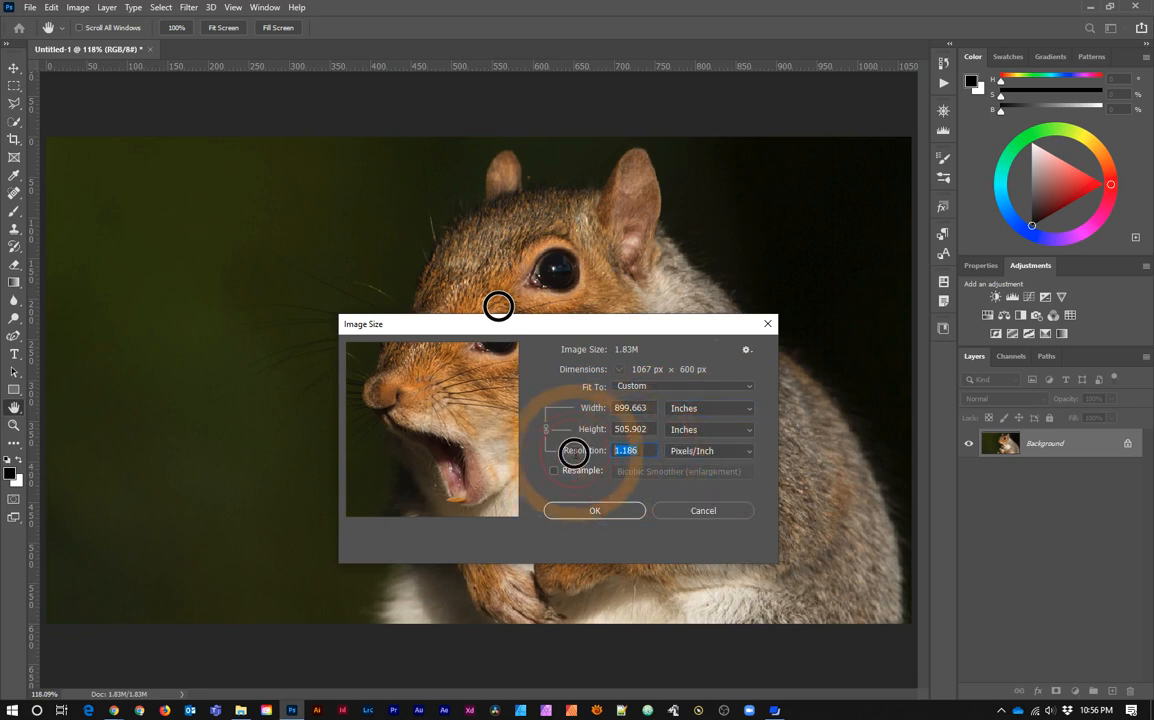
click(684, 410)
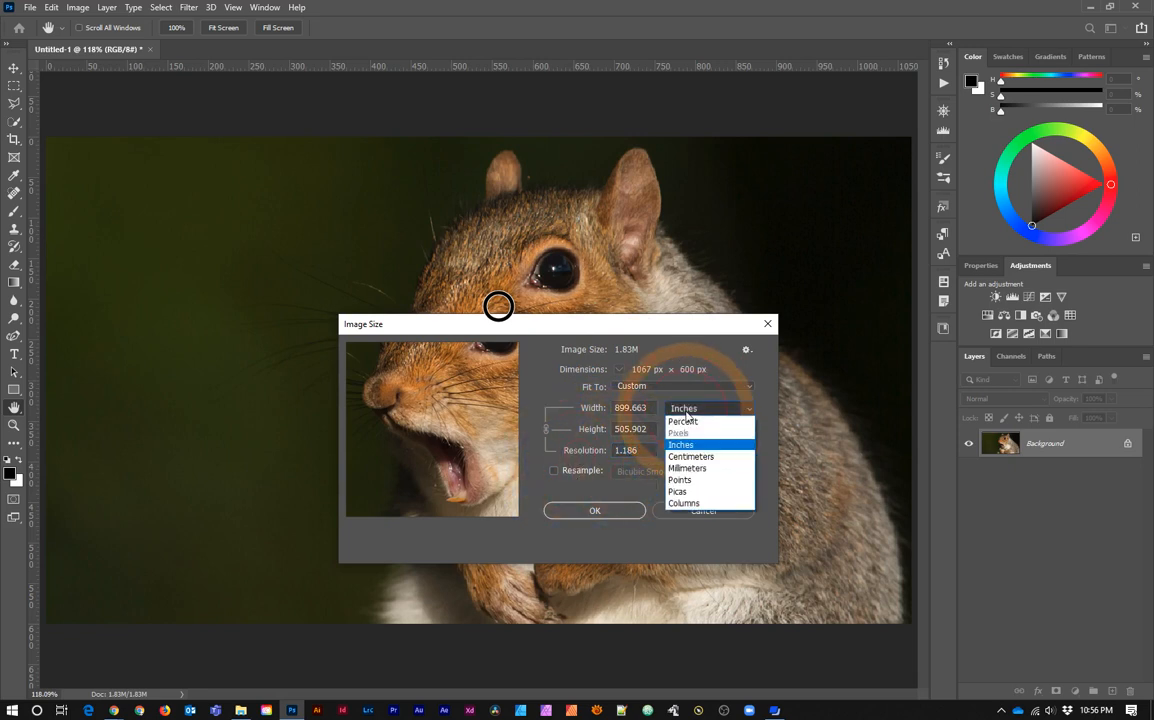
click(688, 480)
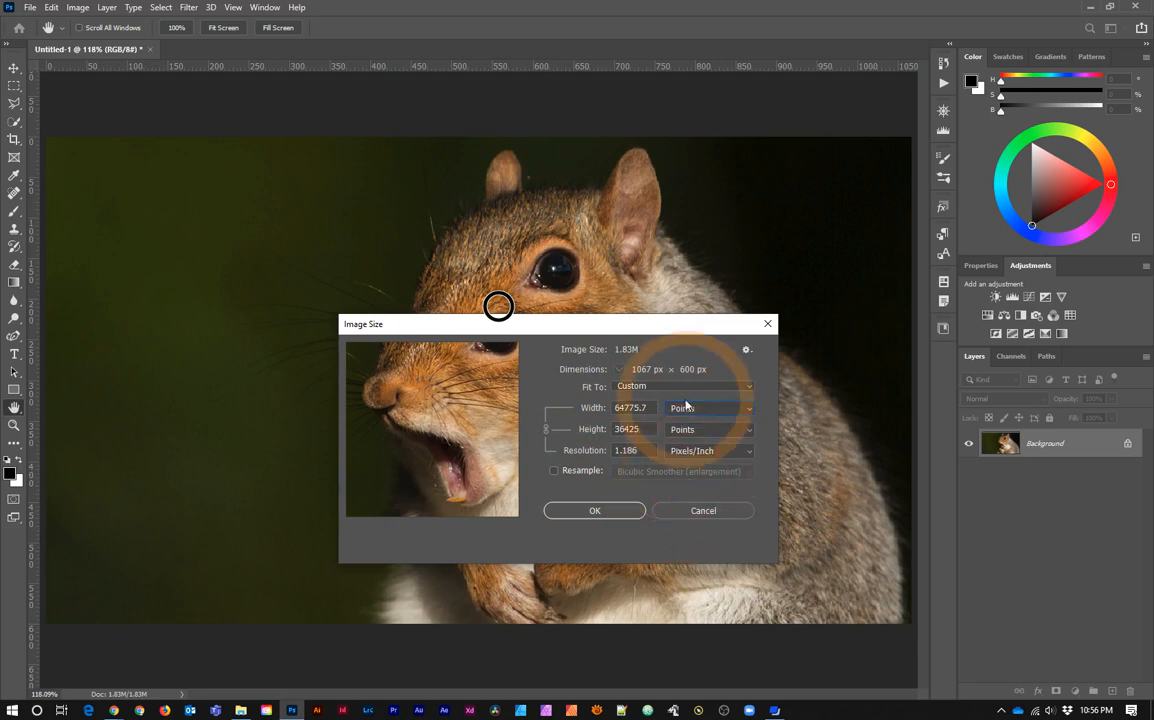
click(572, 475)
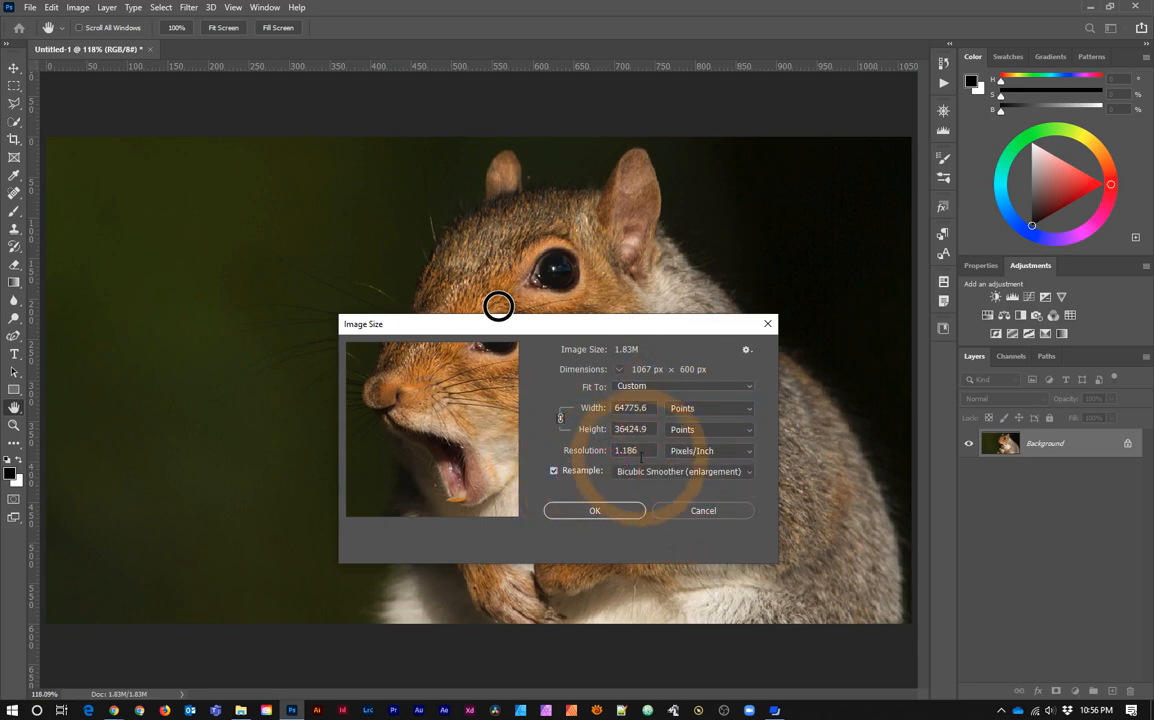
click(746, 510)
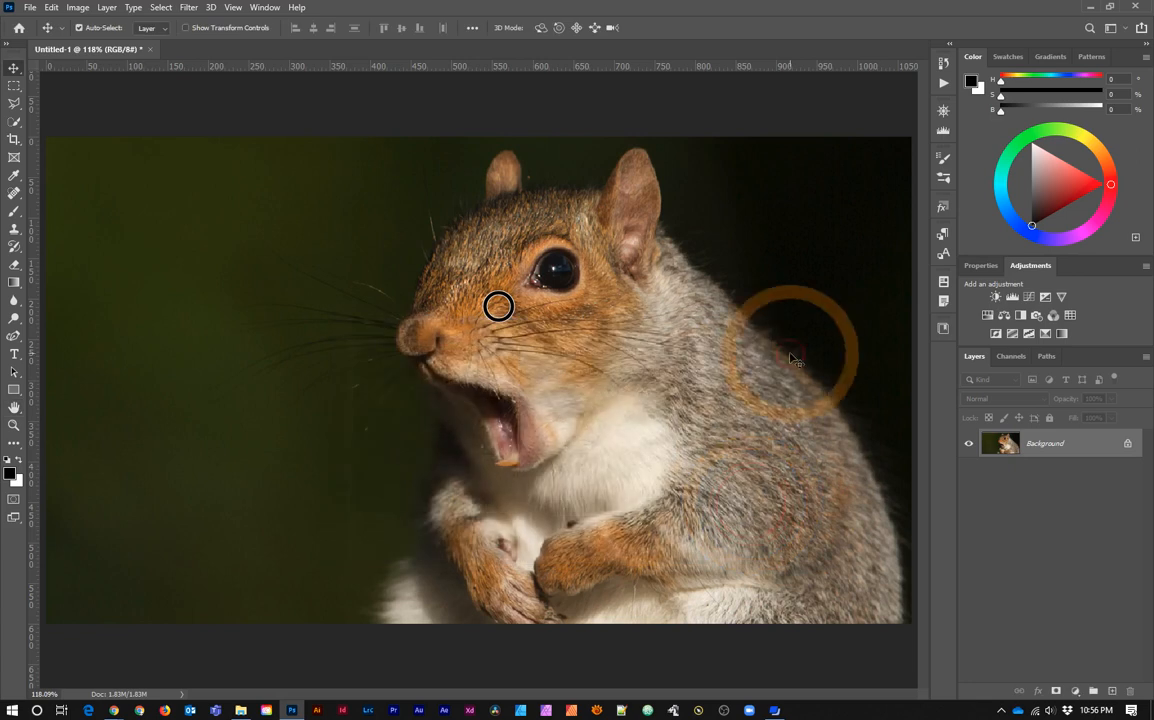
Step: Resize the squirrel photo to 9 inches wide by 6 inches high at 100 pixels per inch with the proportions unlinked
click(78, 7)
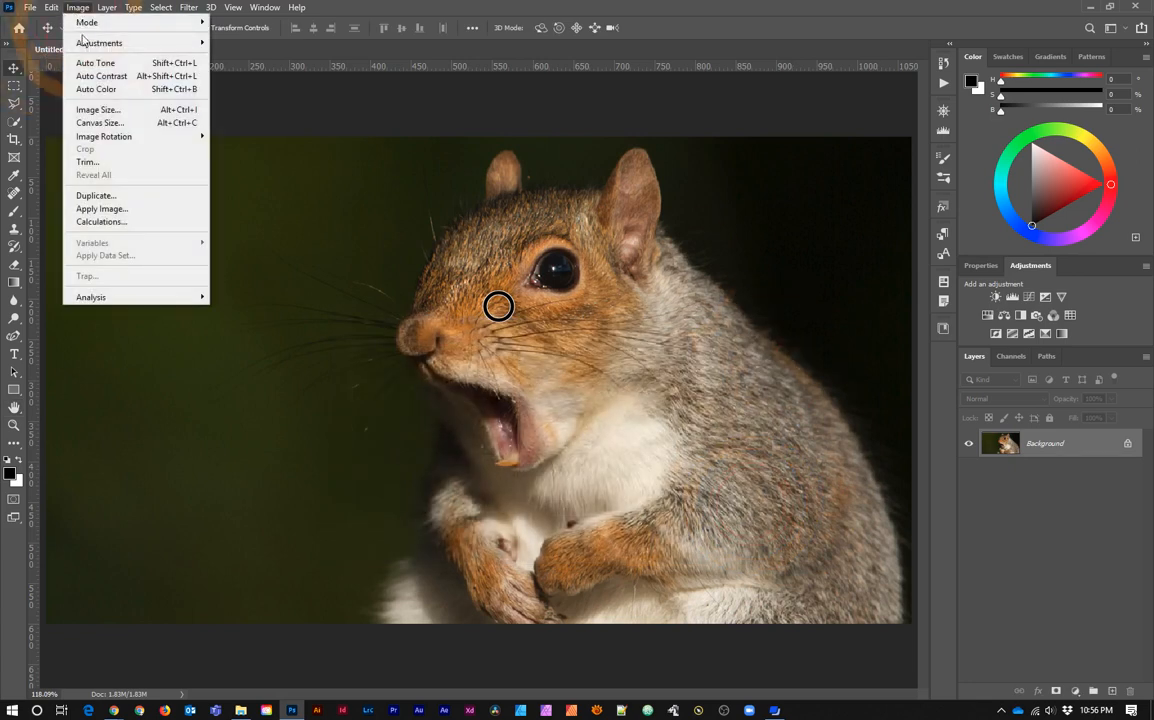
click(98, 109)
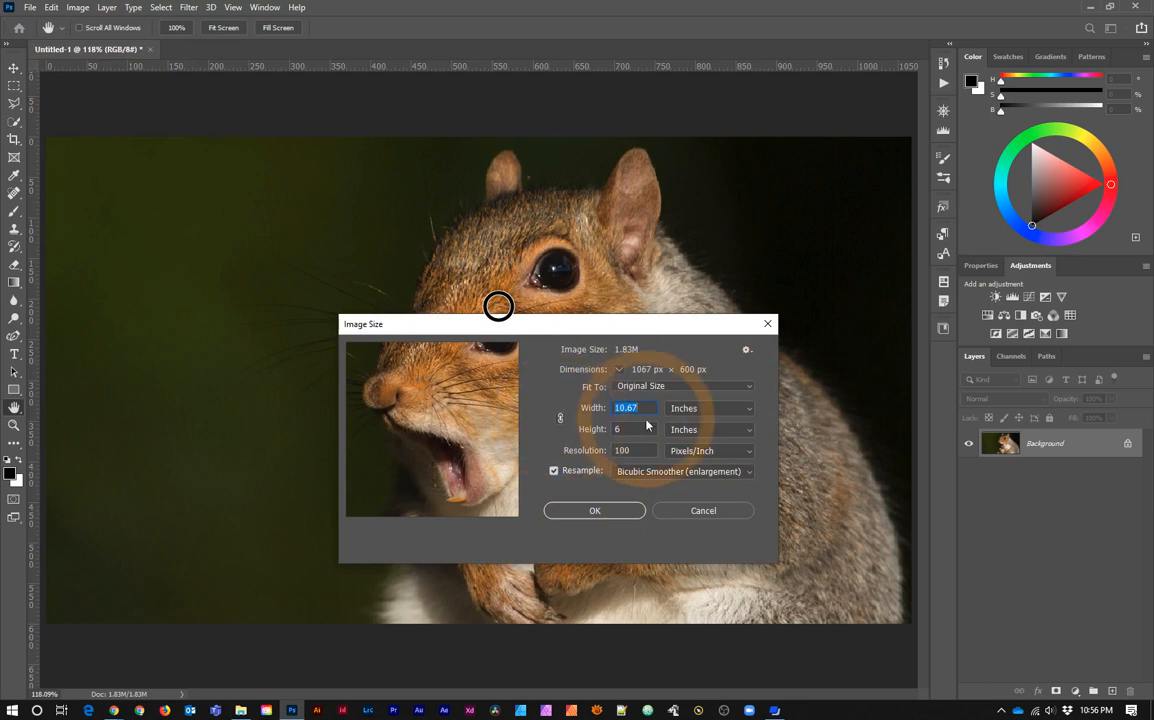
drag(636, 406, 615, 405)
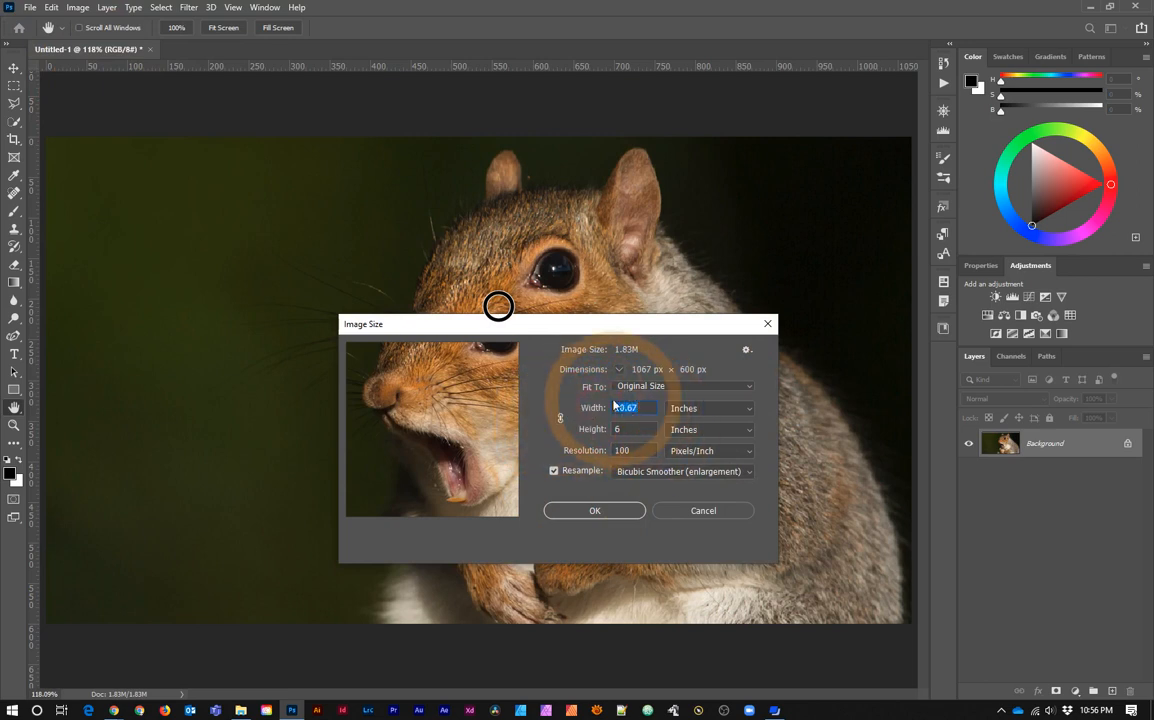
text(9)
double_click(626, 430)
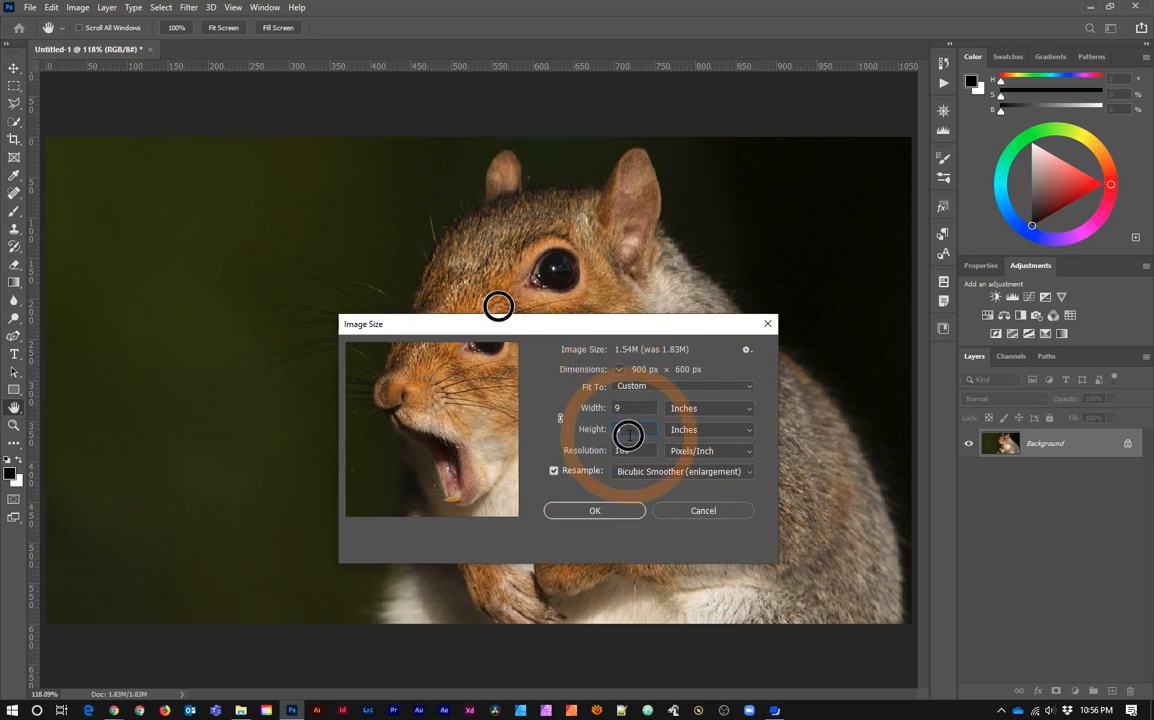
click(636, 451)
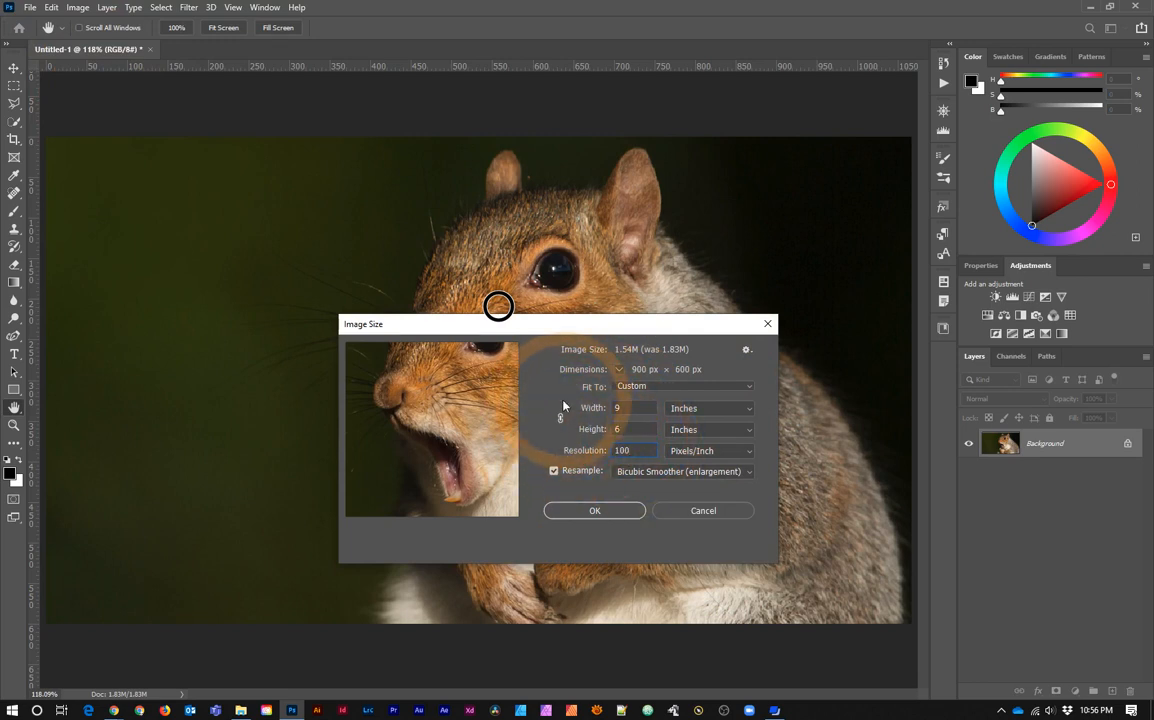
click(581, 511)
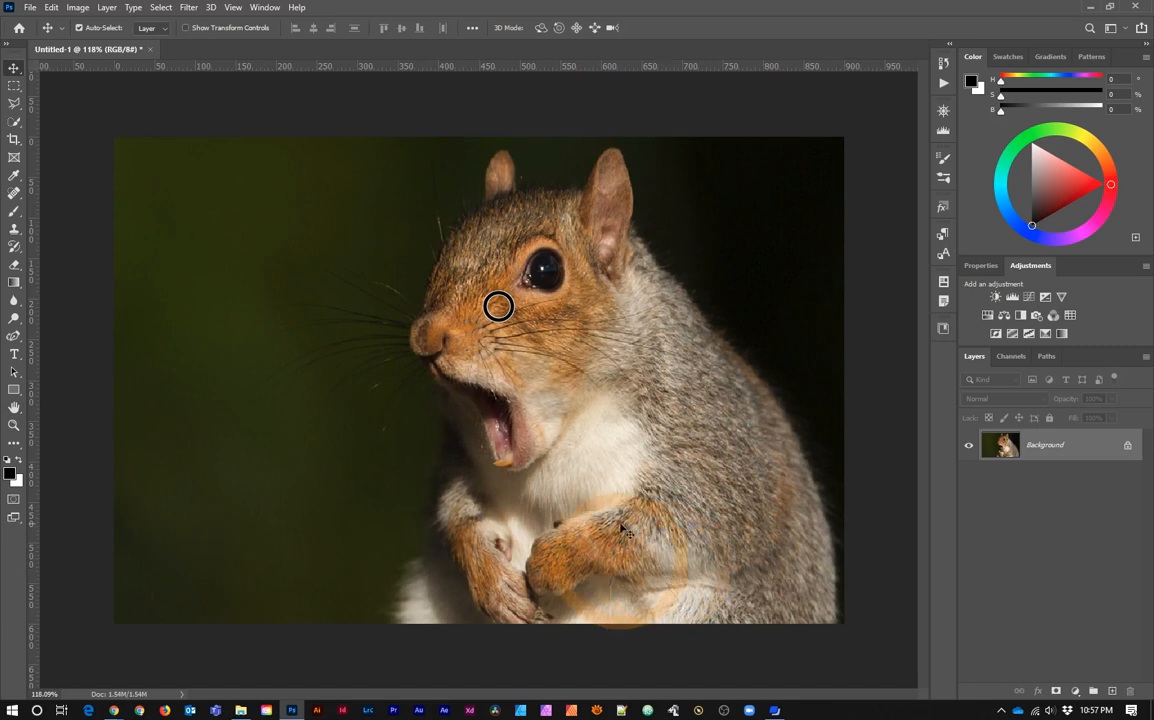
Step: Undo the last image resize
click(78, 9)
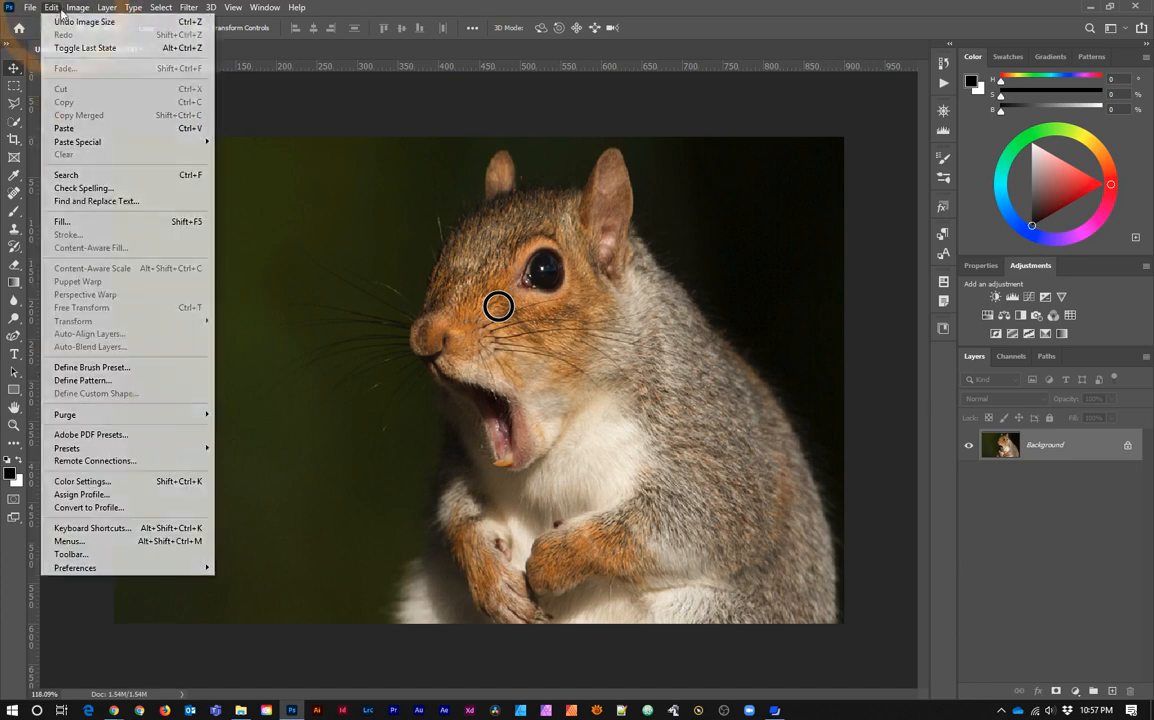
mouse_move(31, 10)
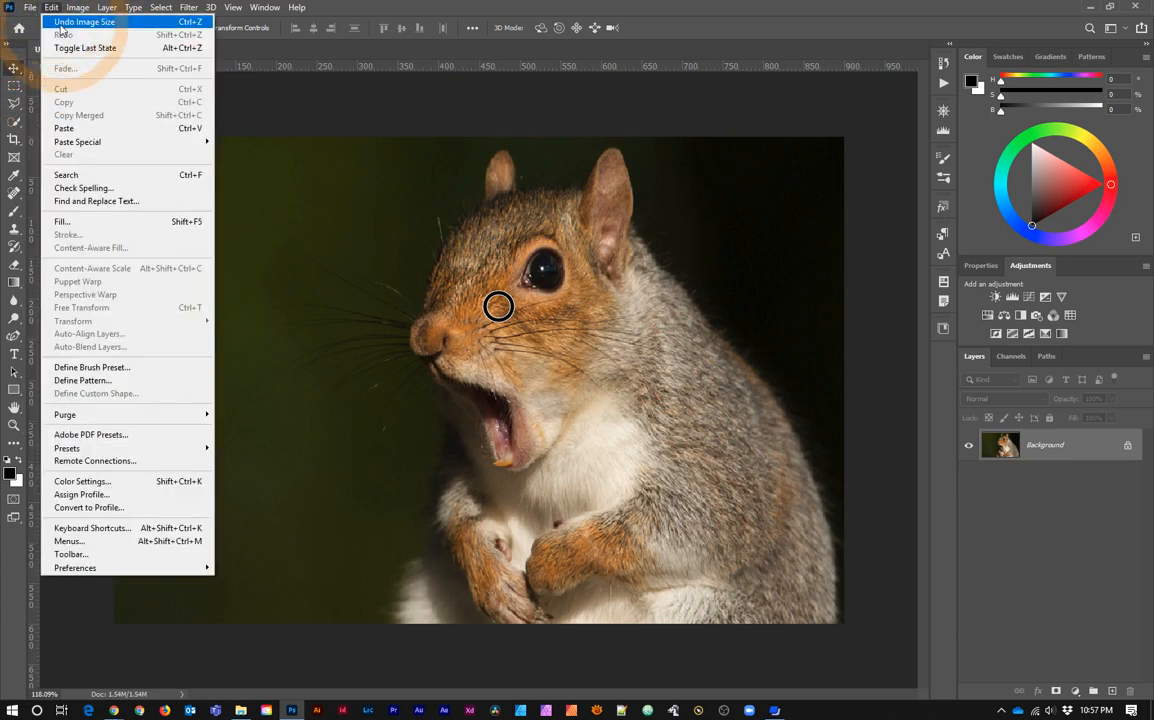
click(58, 22)
Step: Open the Canvas Size settings and set the new canvas width to 900 pixels
click(78, 8)
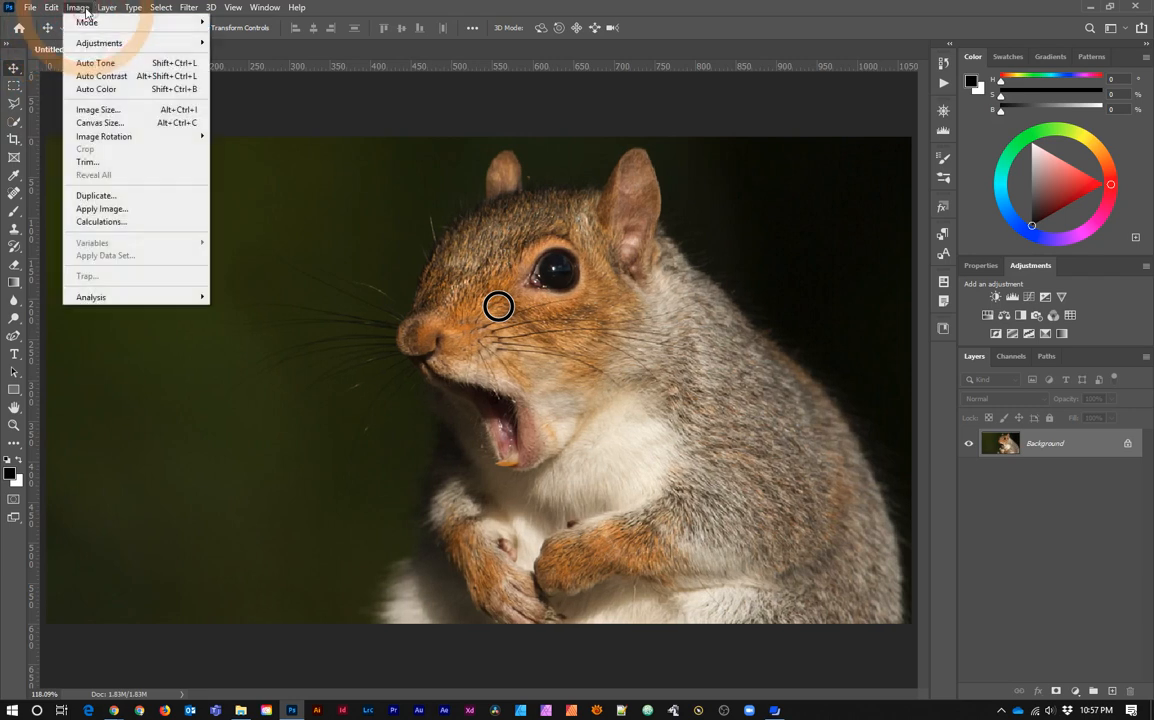
click(106, 114)
click(100, 122)
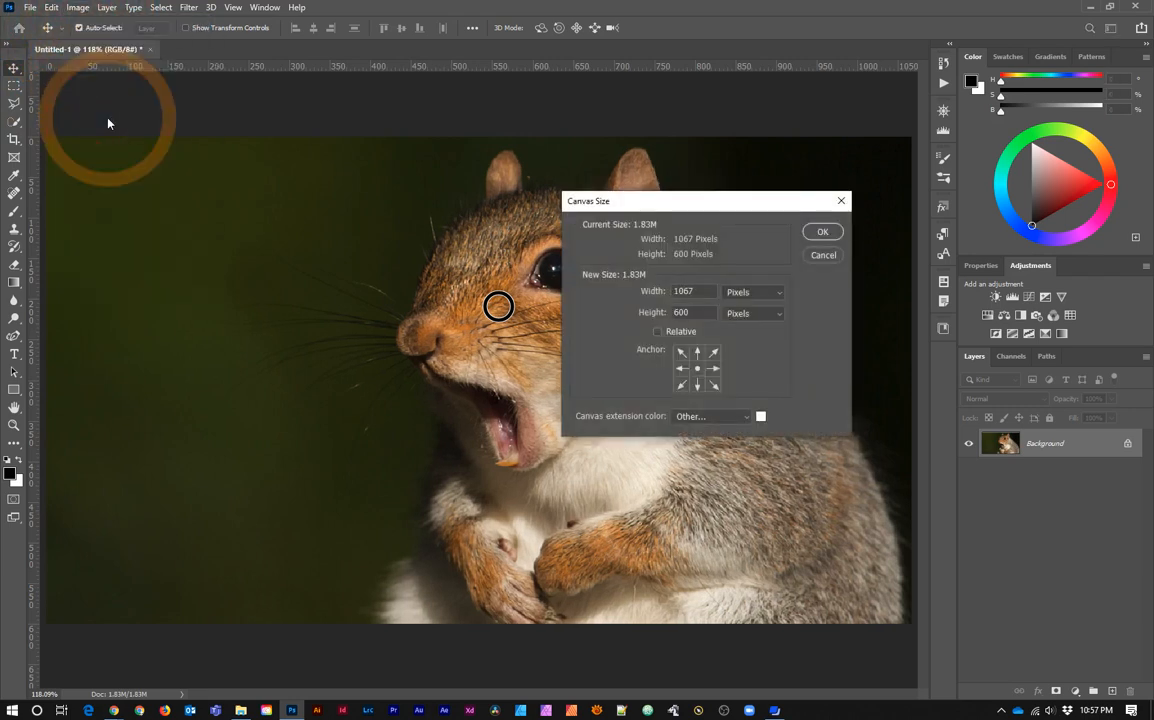
click(672, 314)
click(688, 374)
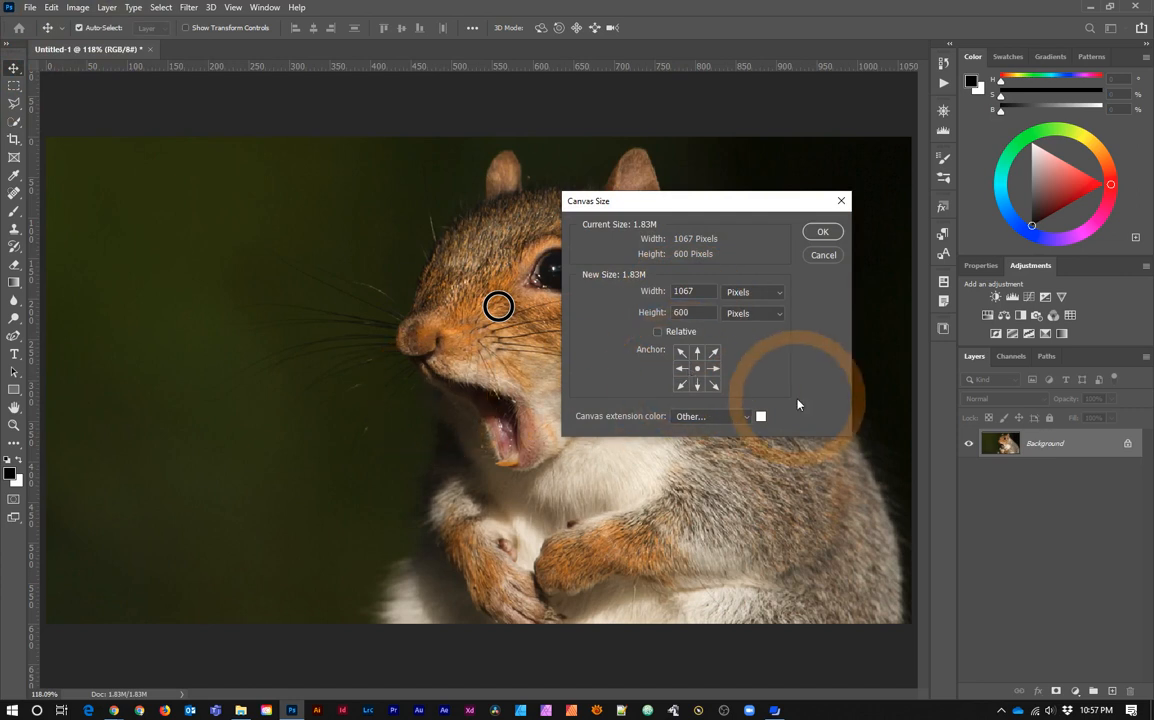
click(622, 292)
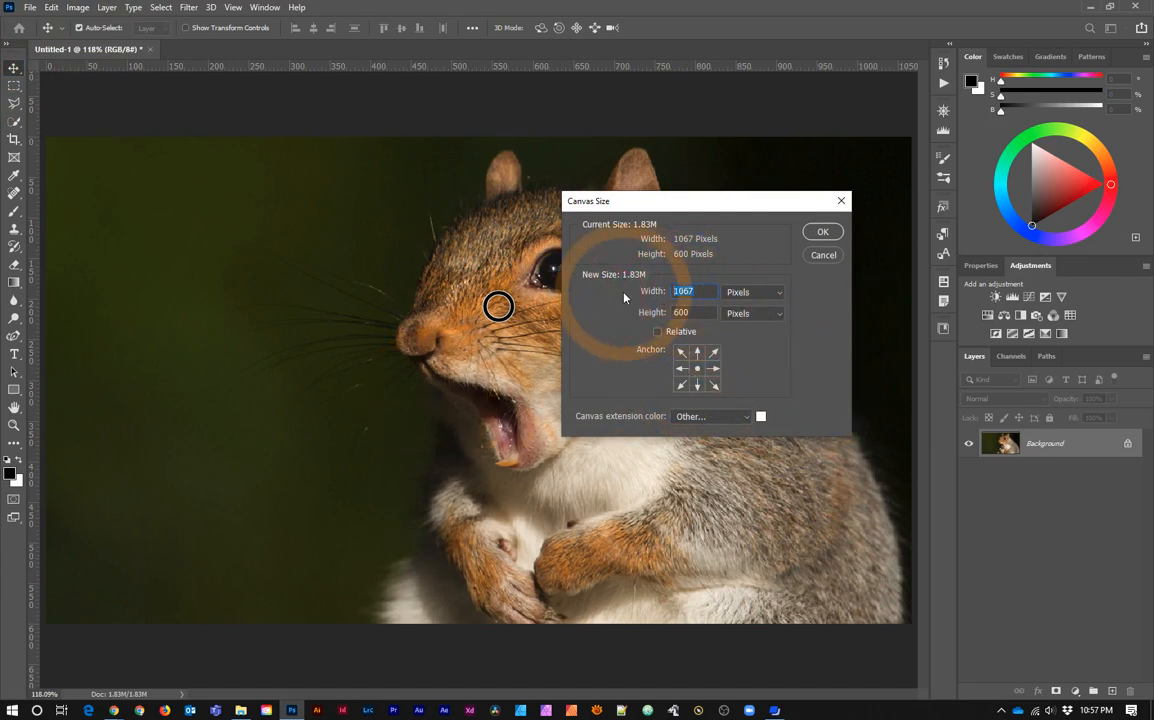
text(900)
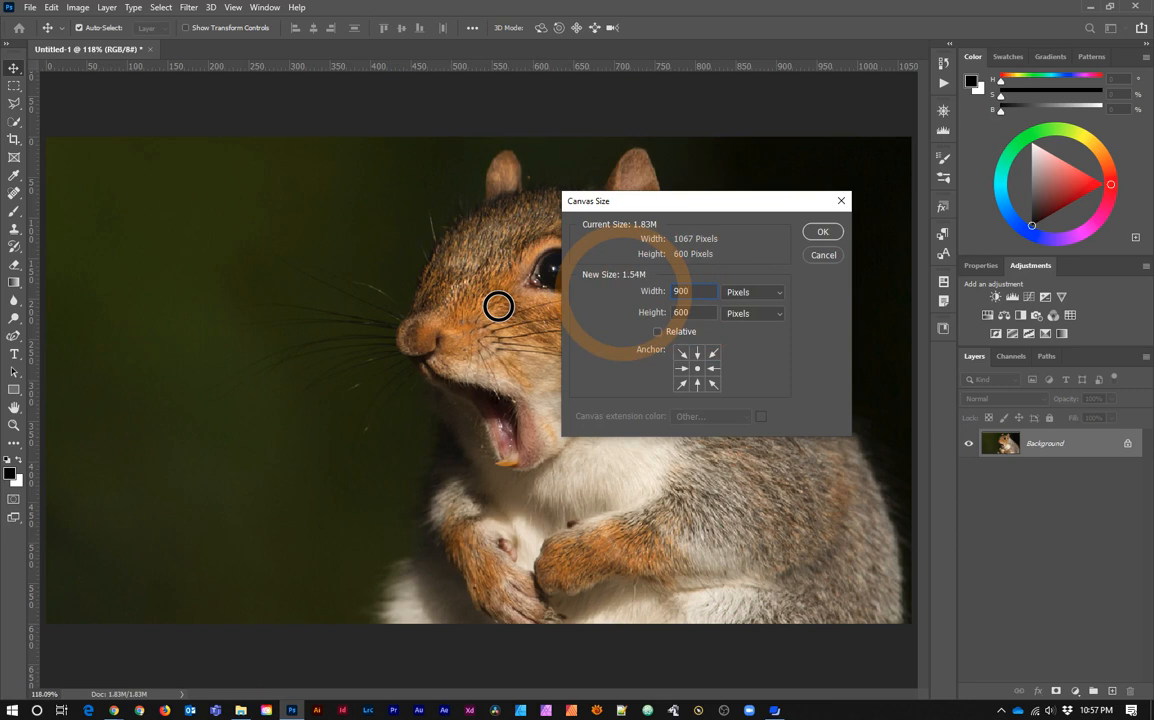
Step: Anchor the canvas at the middle of its right edge and apply the smaller size, accepting the clipping
drag(700, 201, 409, 220)
click(419, 391)
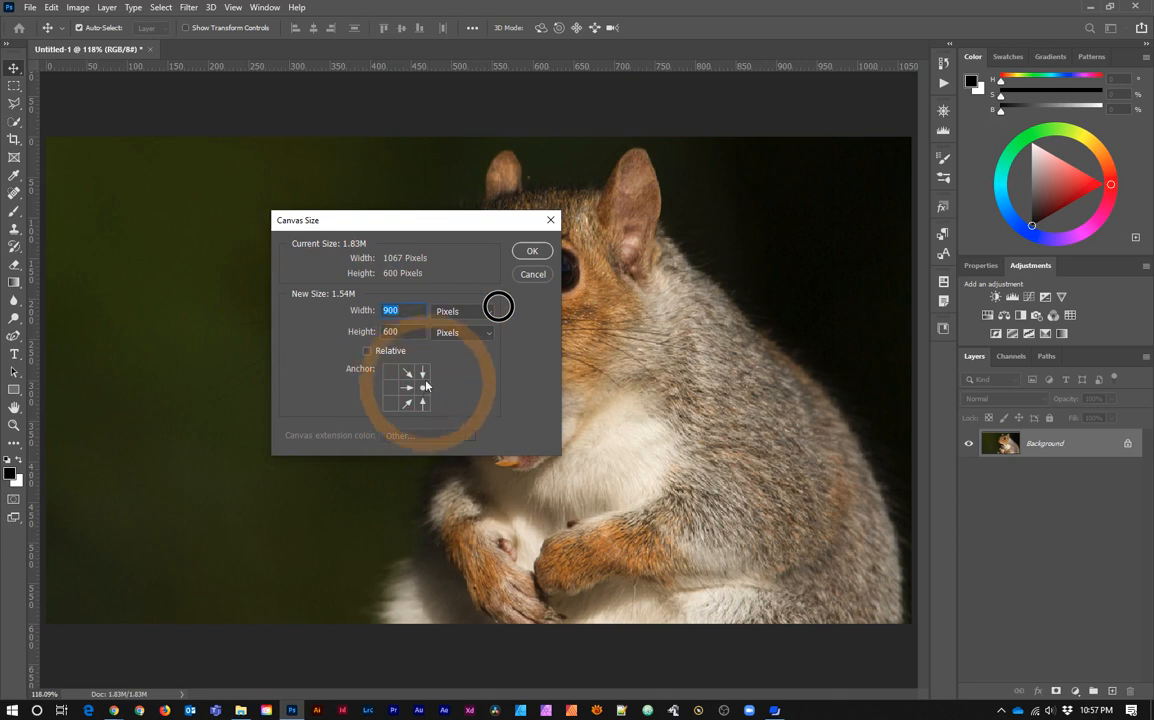
click(532, 251)
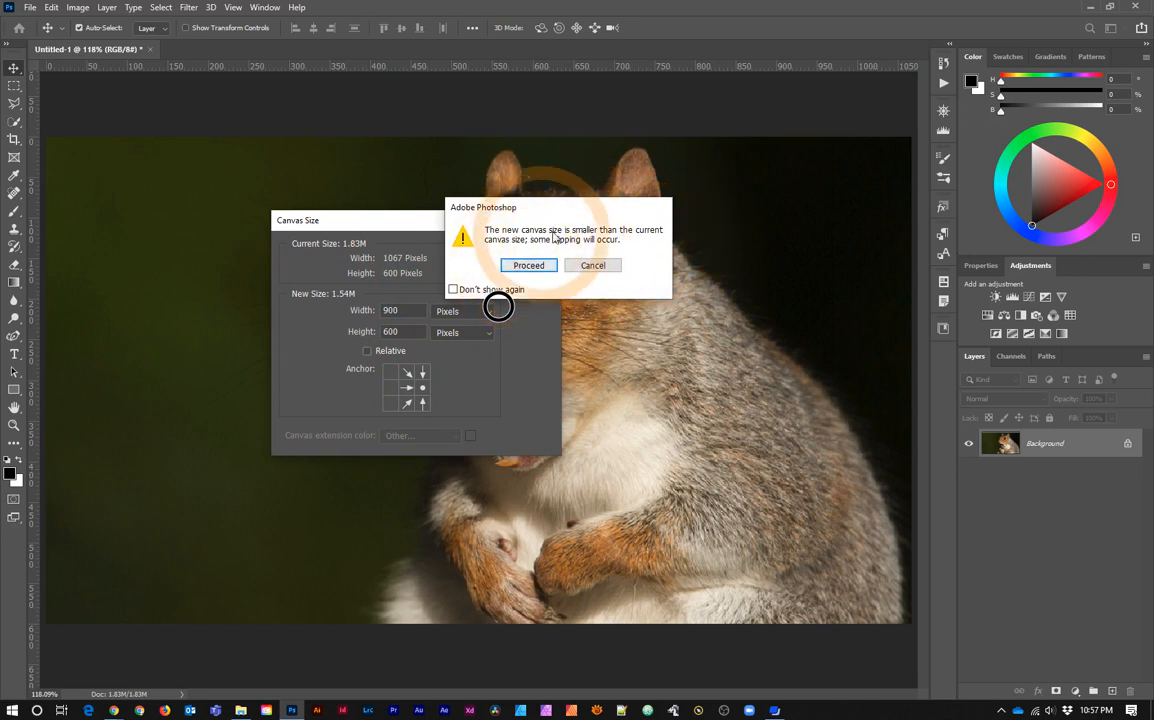
click(528, 265)
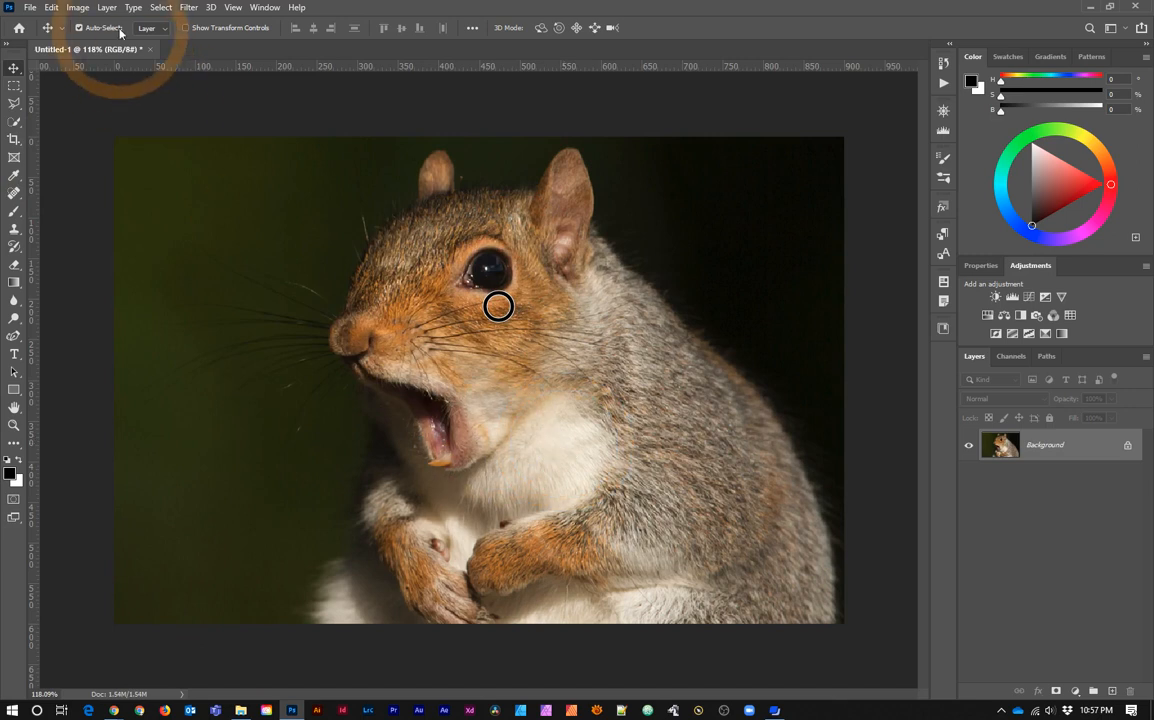
Step: Open the Image Size settings, show the dimensions in pixels, and link the width and height proportions
click(77, 7)
click(110, 110)
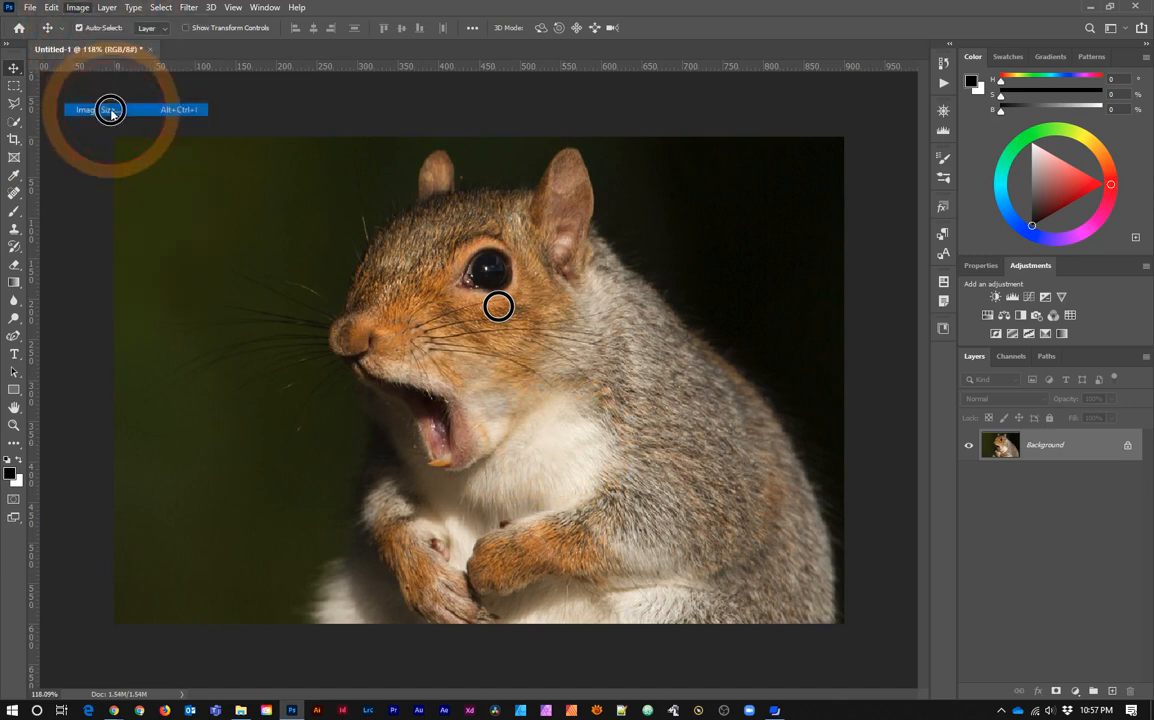
click(636, 409)
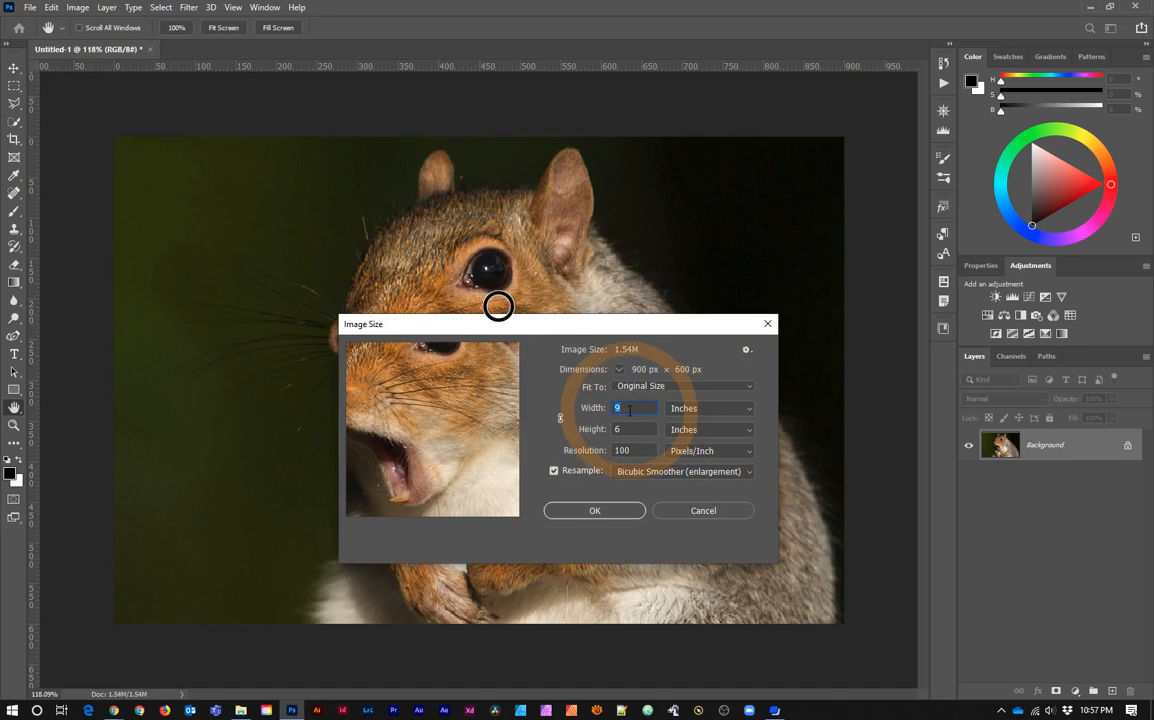
click(700, 409)
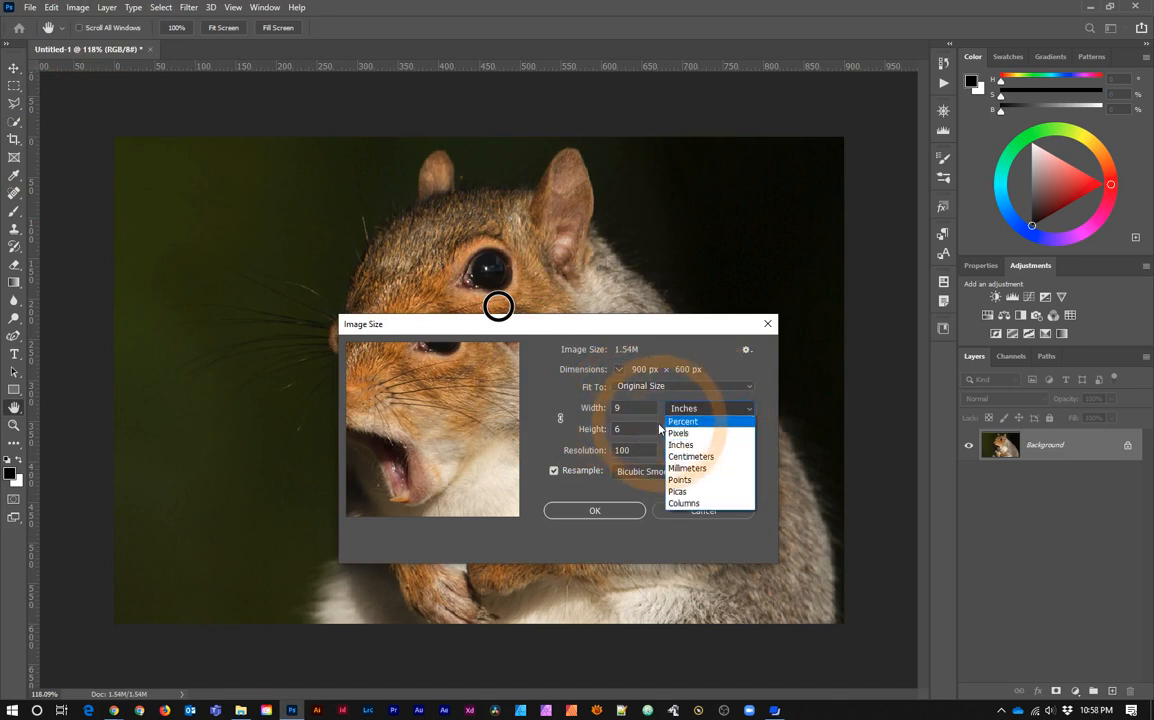
click(645, 428)
click(636, 452)
click(688, 408)
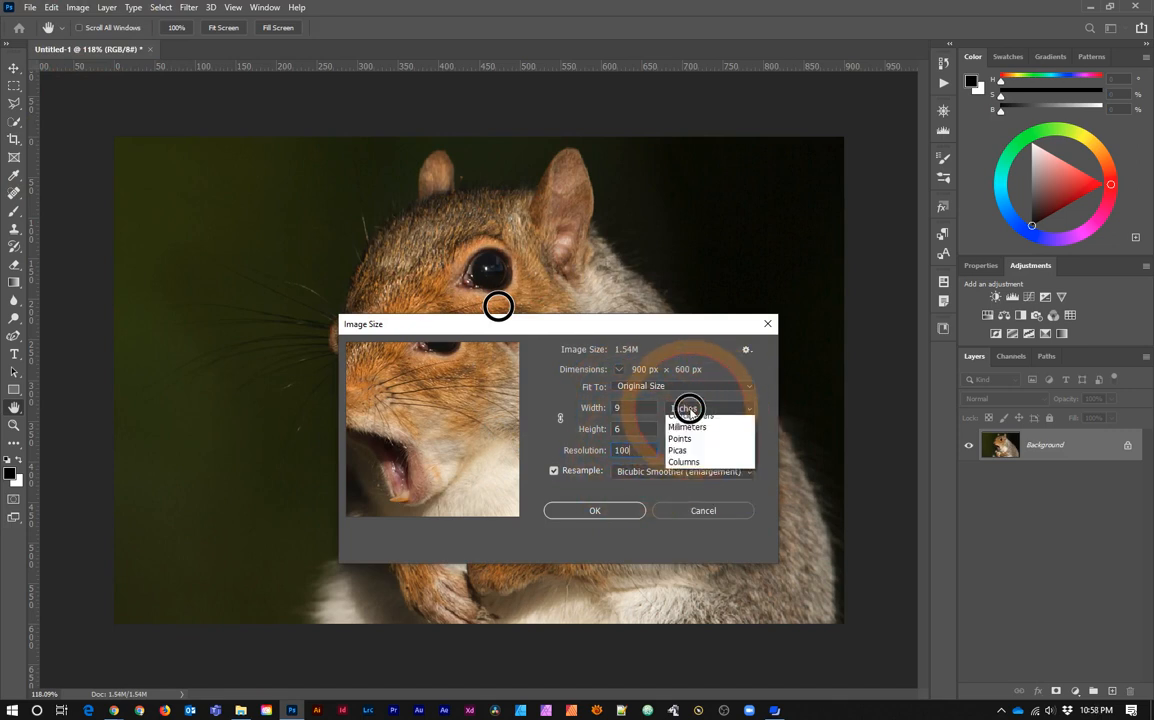
click(690, 433)
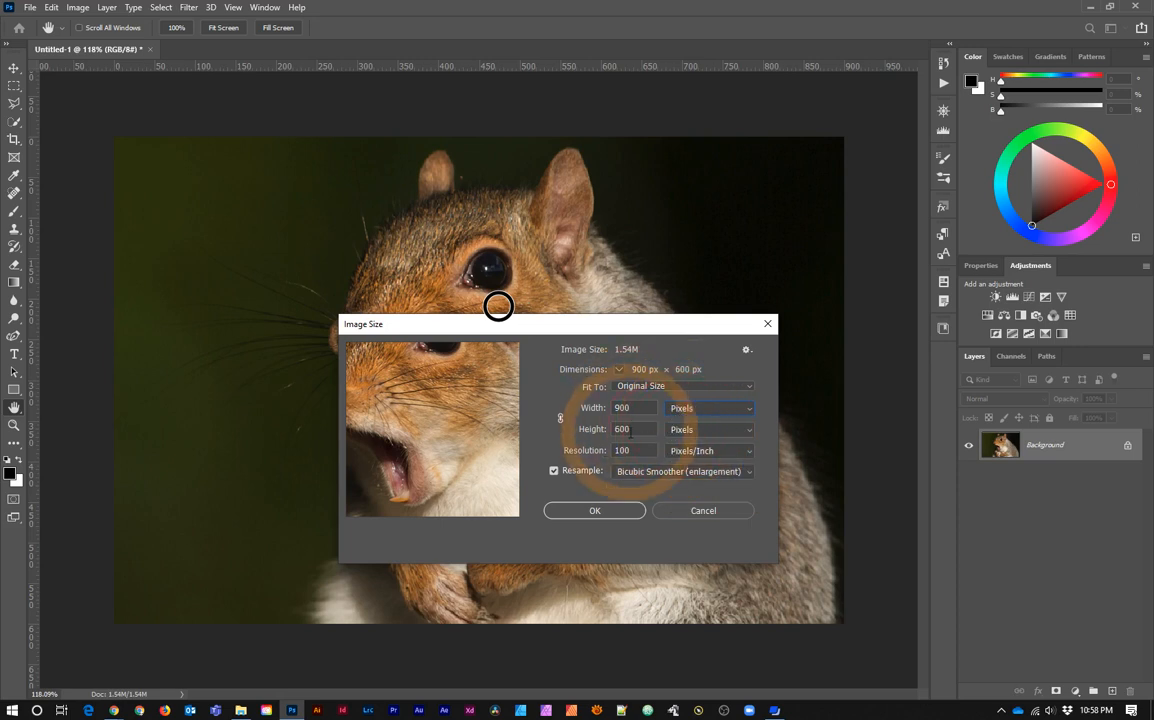
click(560, 418)
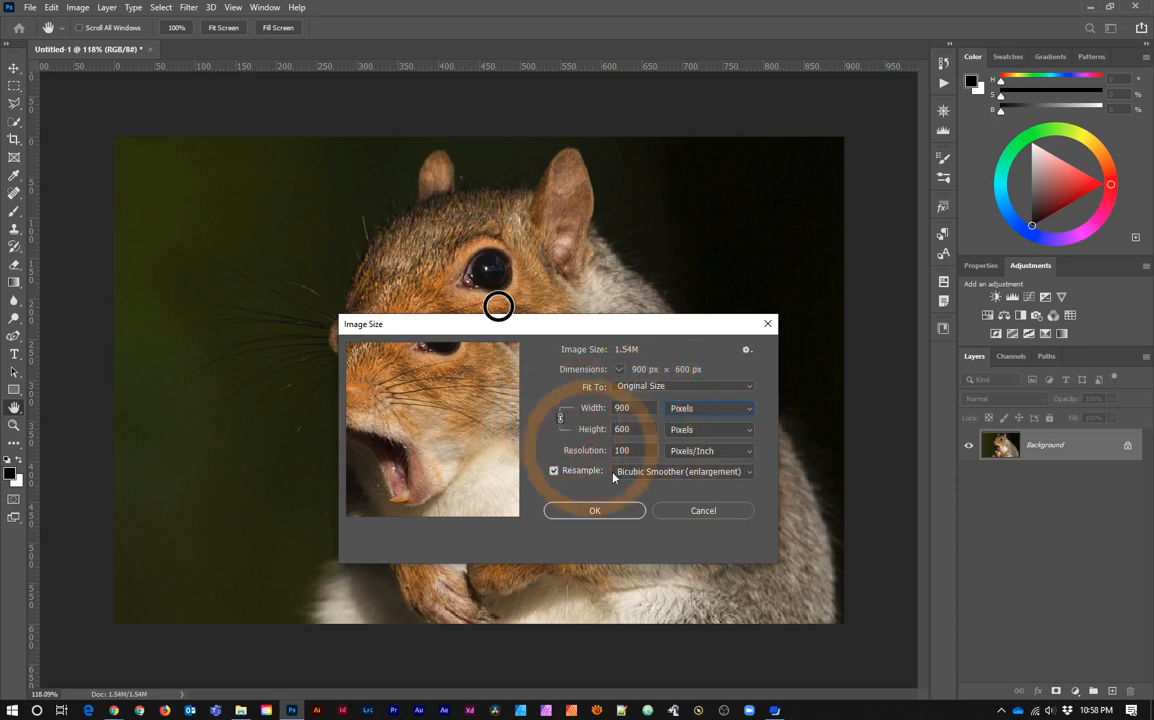
Step: Turn off Resample and set the resolution to 300 pixels per inch
click(578, 474)
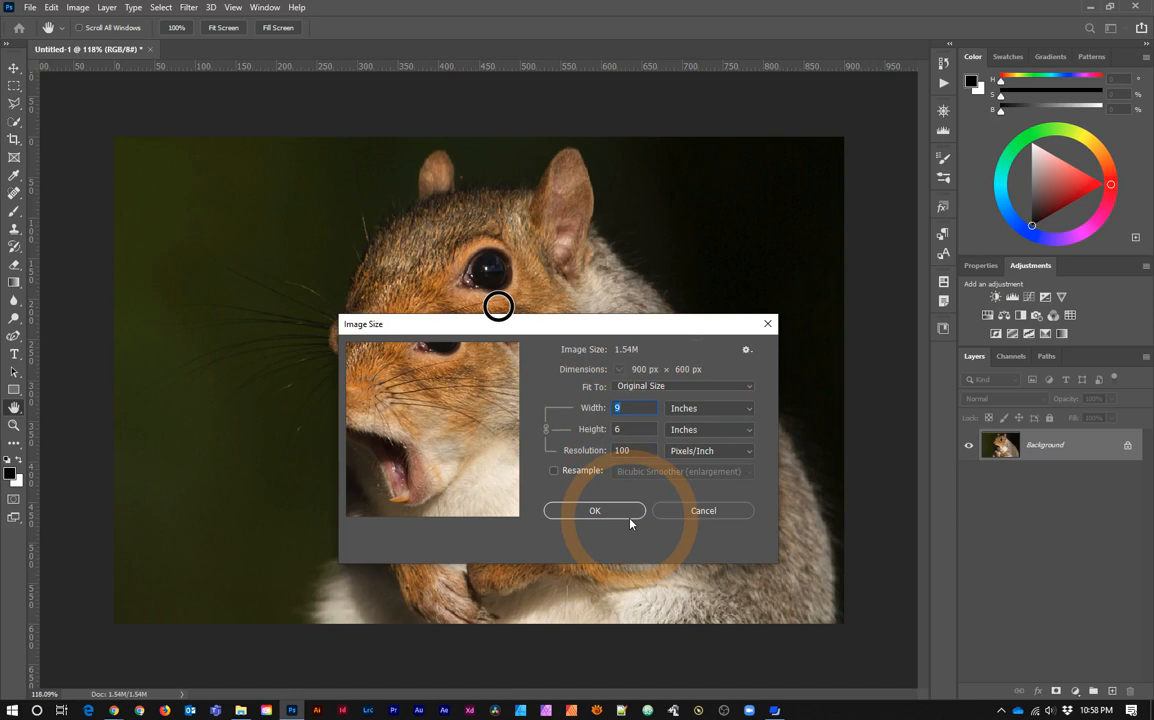
double_click(622, 450)
text(300)
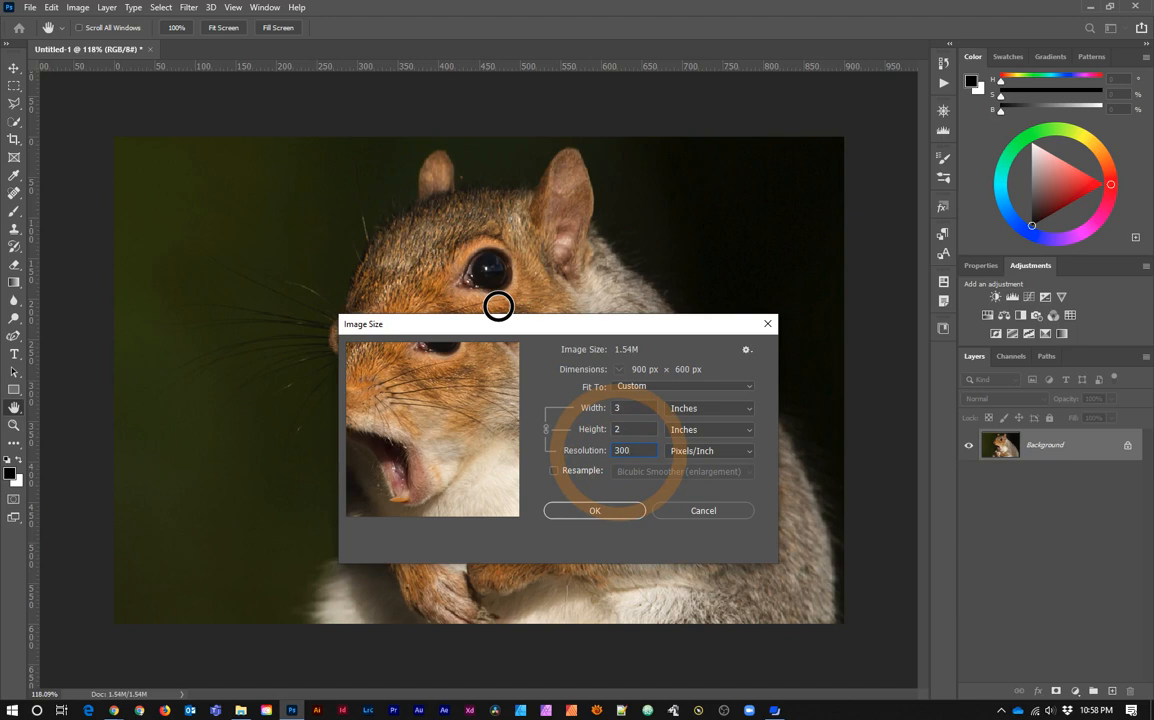
Step: Try resolutions of 3000 and 1 pixels per inch with Resample off
double_click(640, 451)
text(3000)
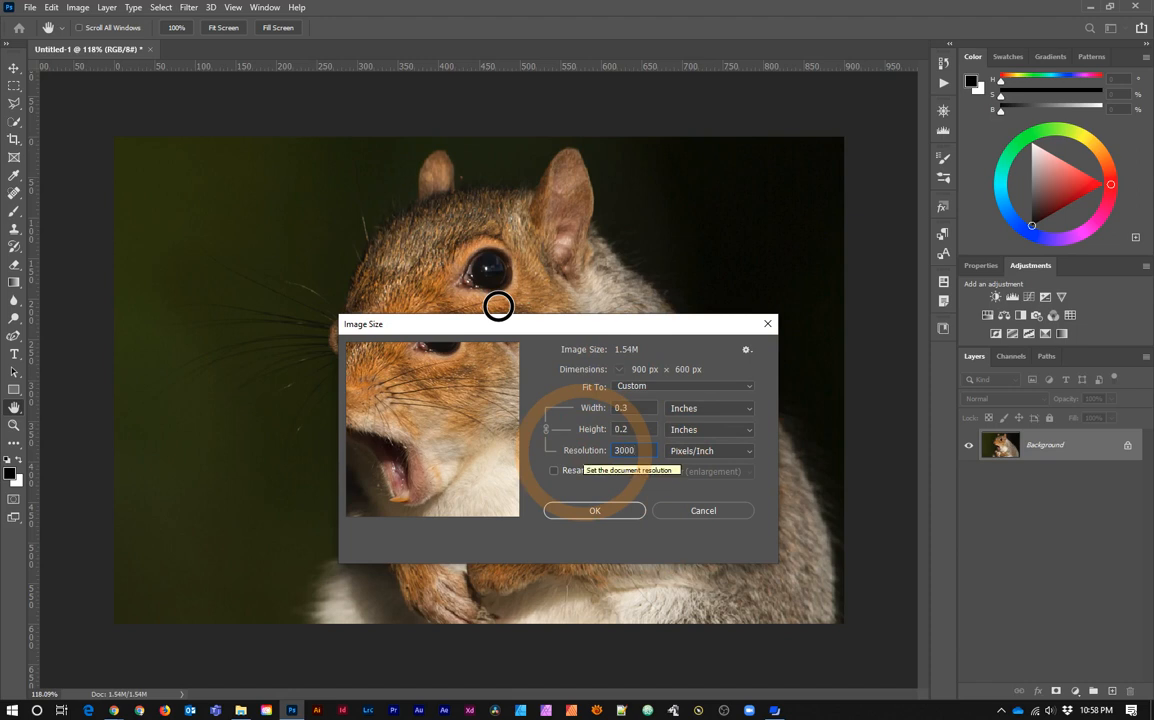
double_click(645, 450)
text(1)
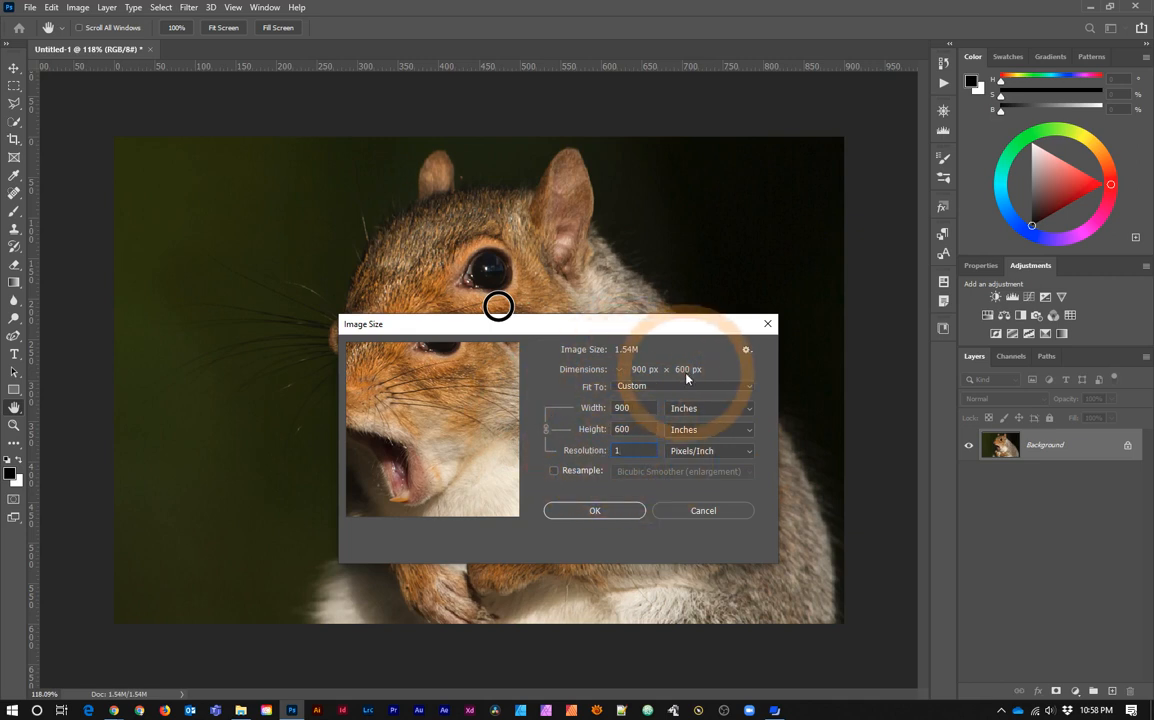
Step: Set the resolution to 100 pixels per inch and apply the image size
click(604, 452)
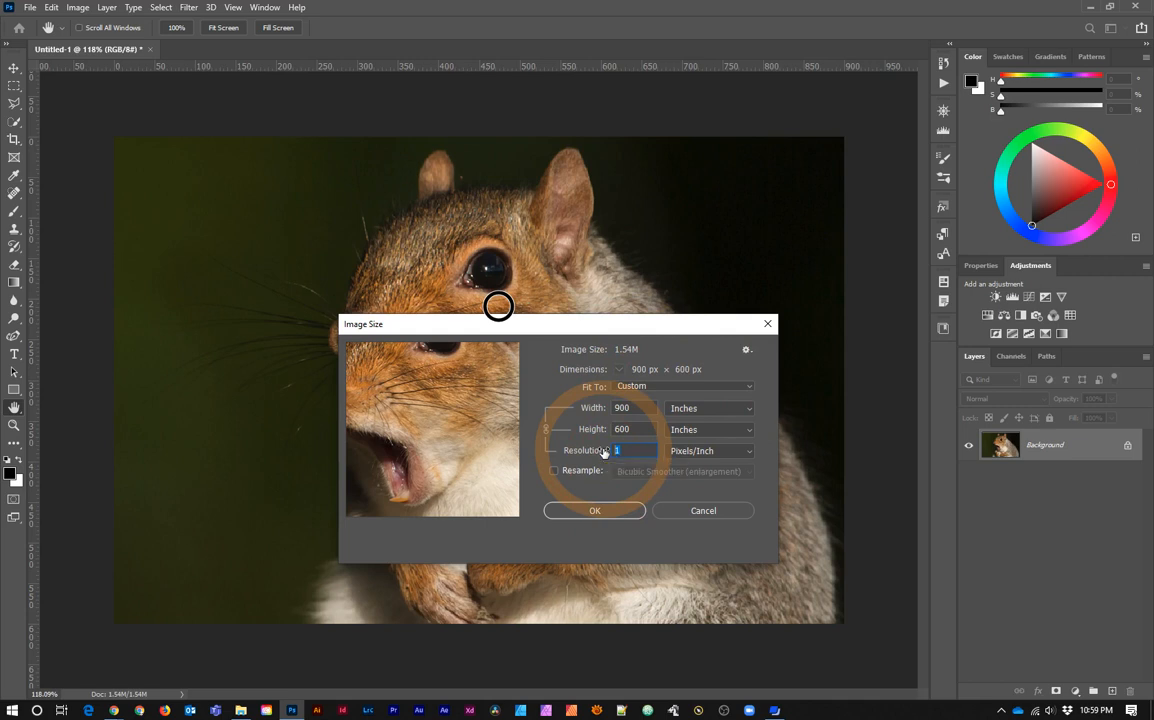
text(100)
click(588, 510)
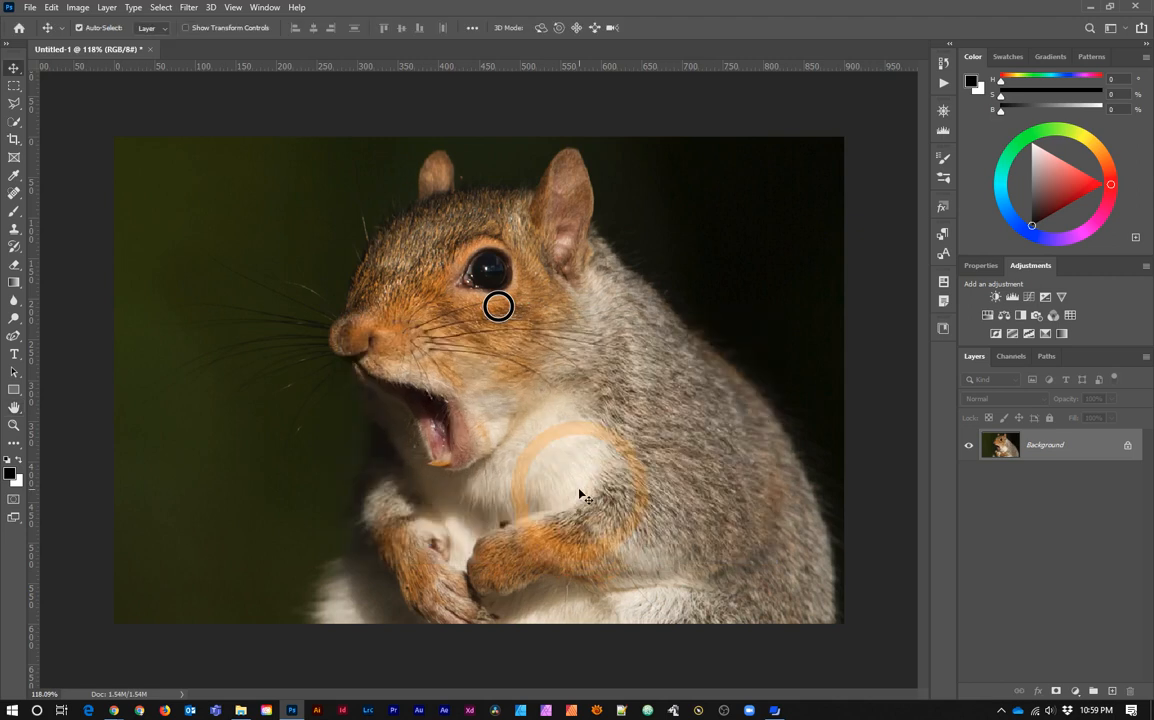
Step: Save the squirrel image as a PNG named ExImageResolution in the 2020FA-DME115-B1 folder with medium file size, and close the document
click(31, 8)
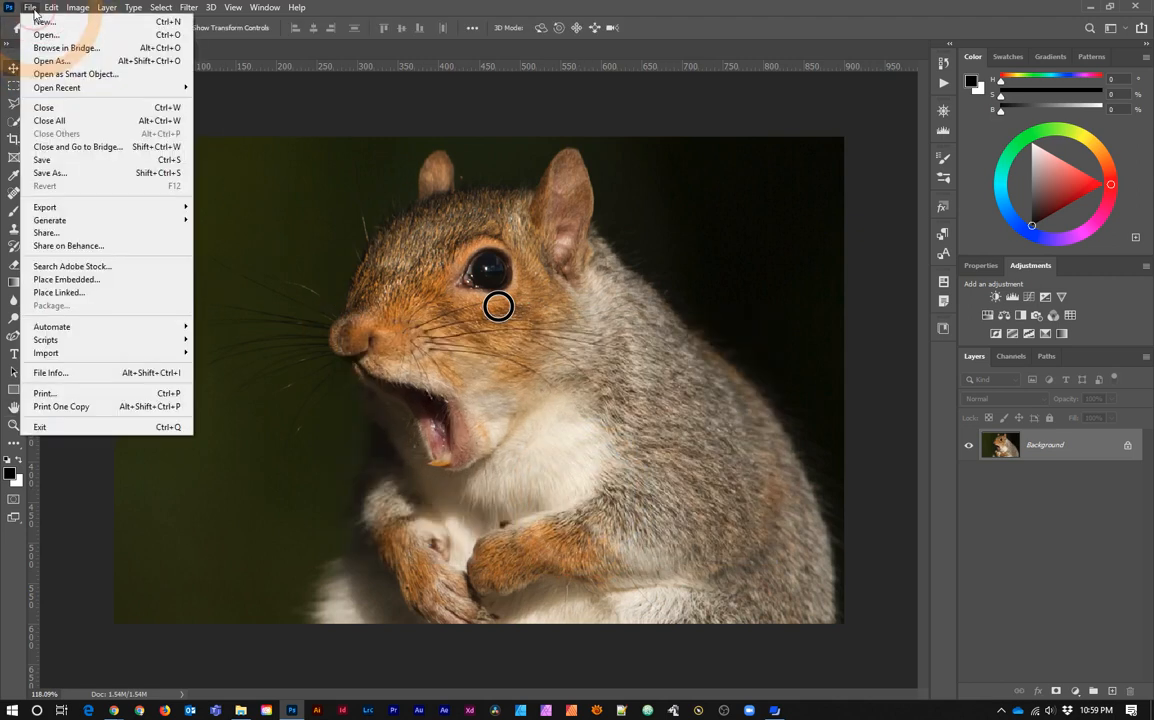
click(67, 173)
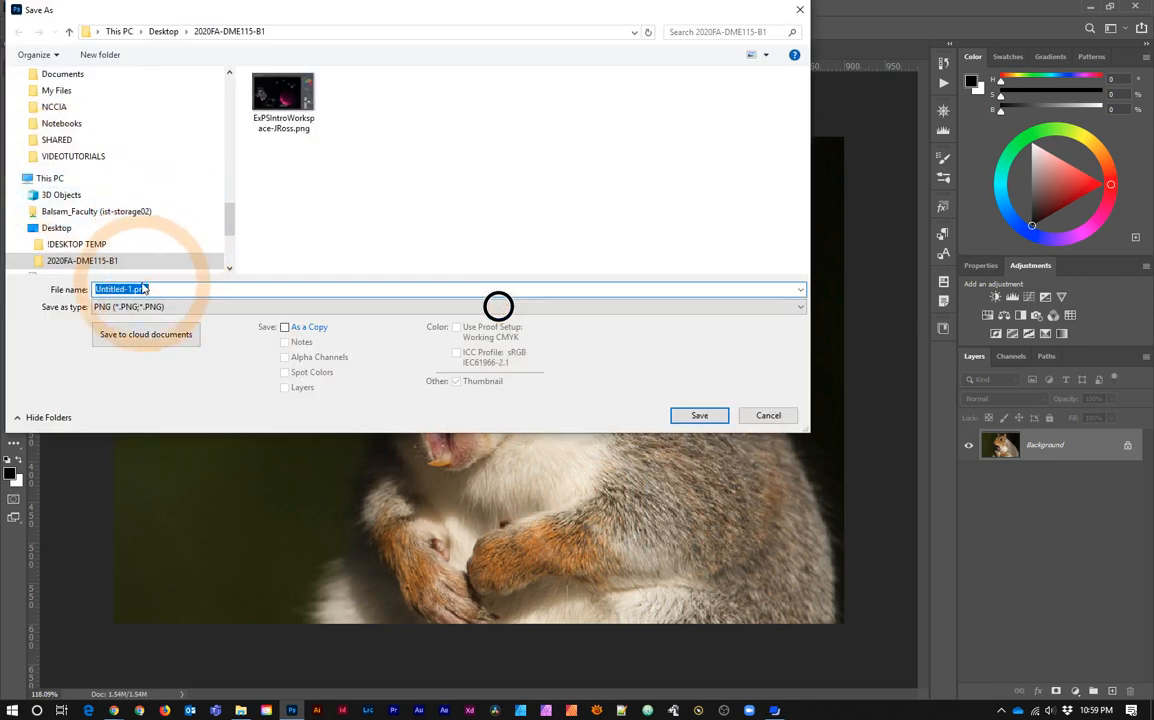
text(Ex)
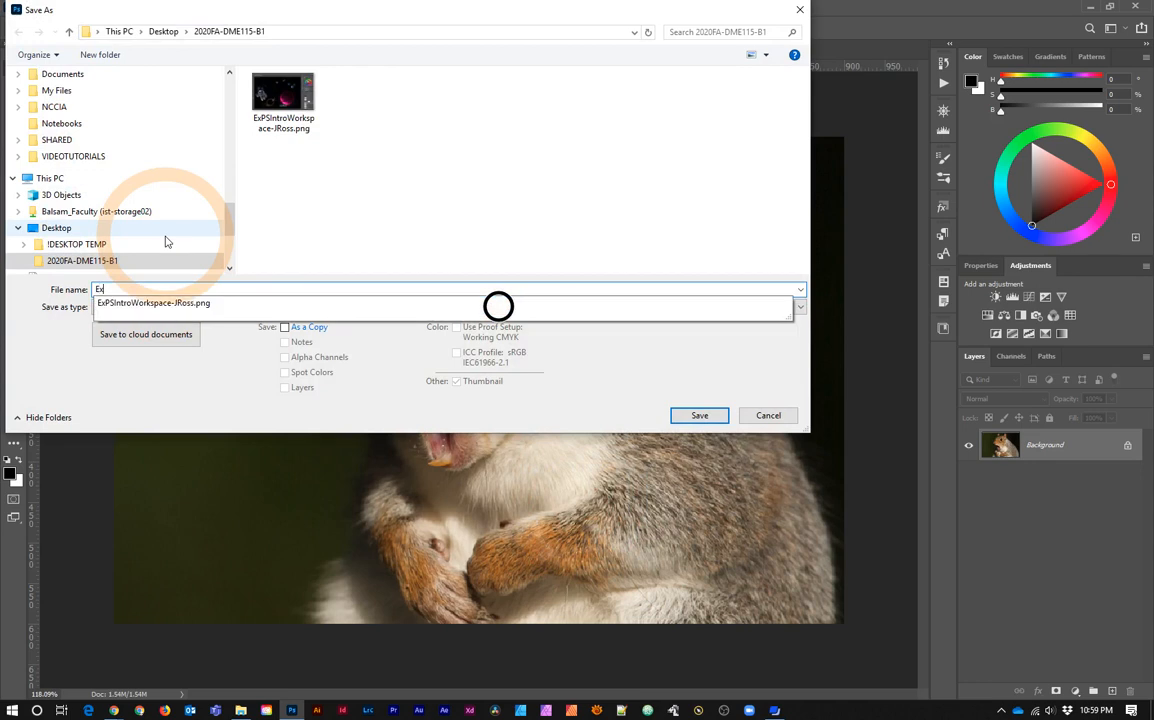
text(Im)
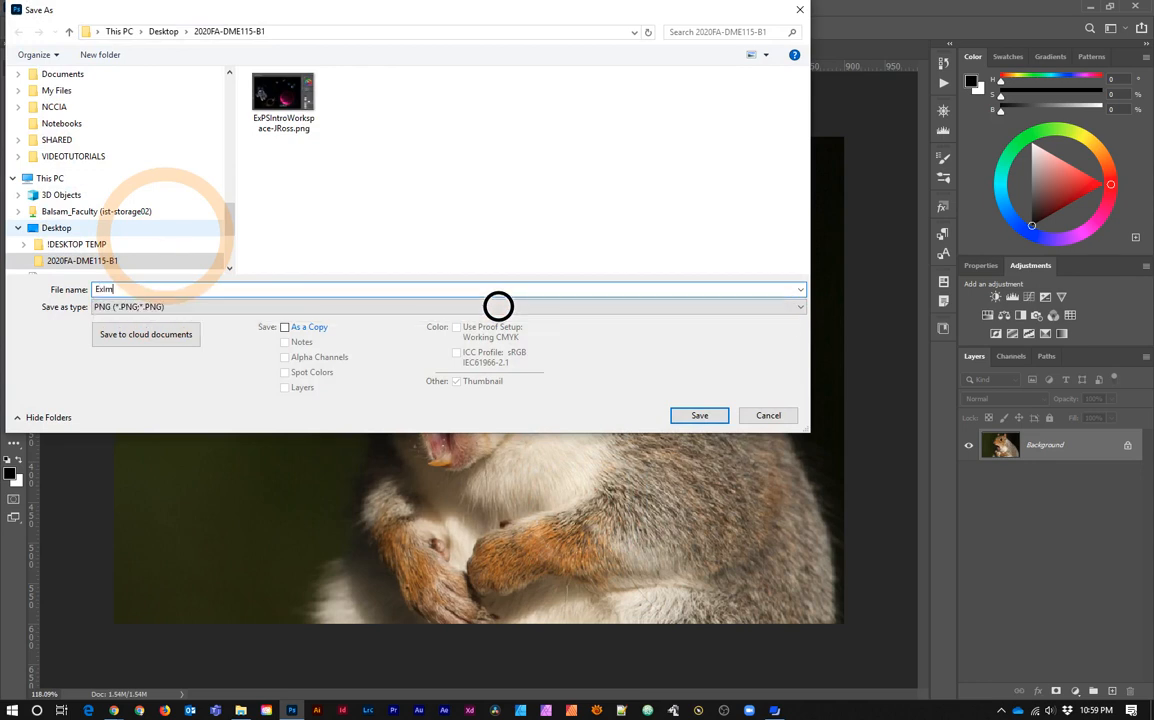
text(ageResolution)
key(Return)
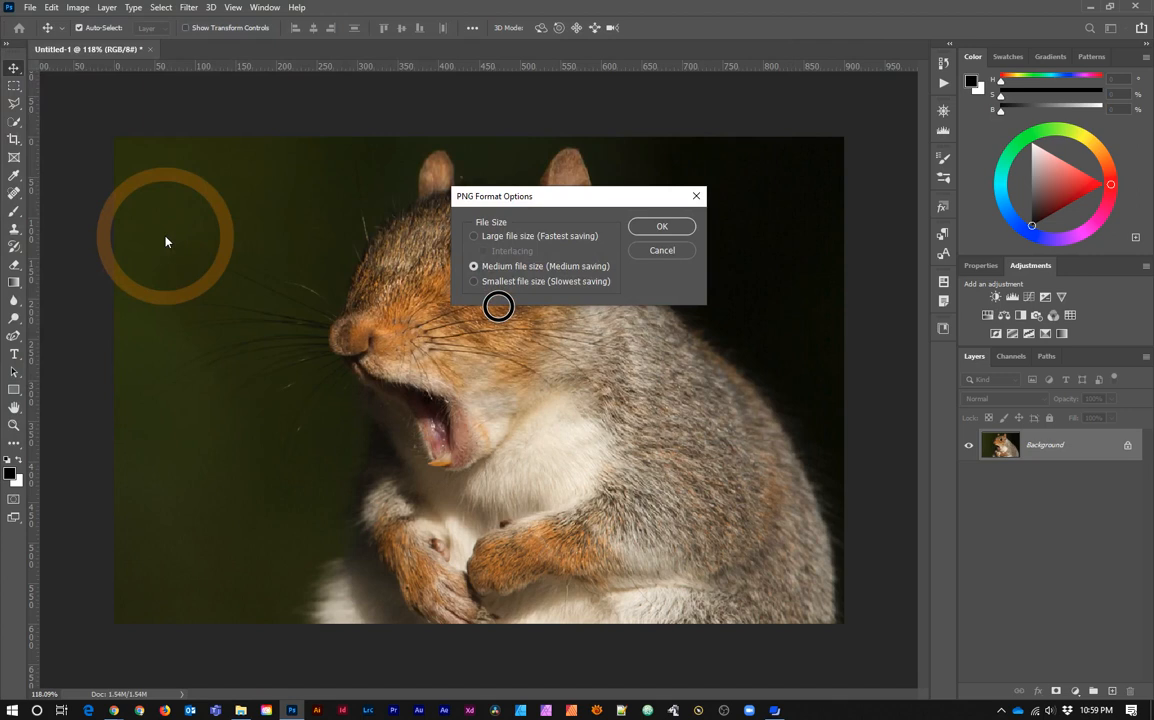
click(640, 229)
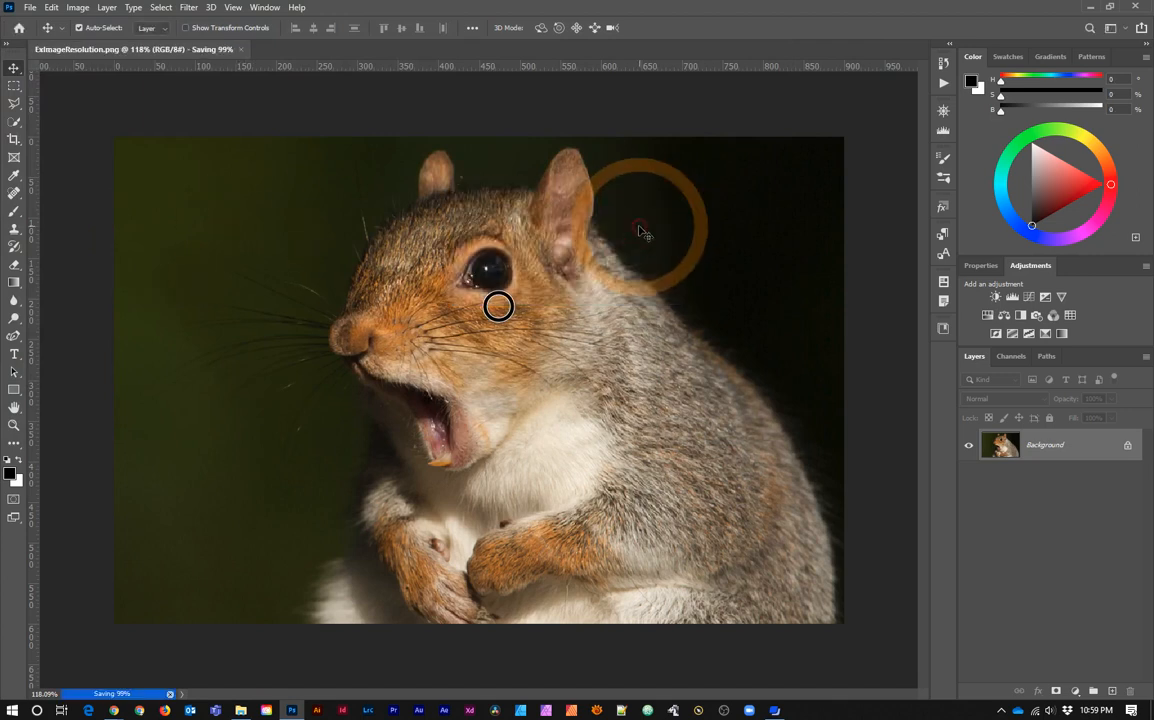
click(241, 49)
click(567, 265)
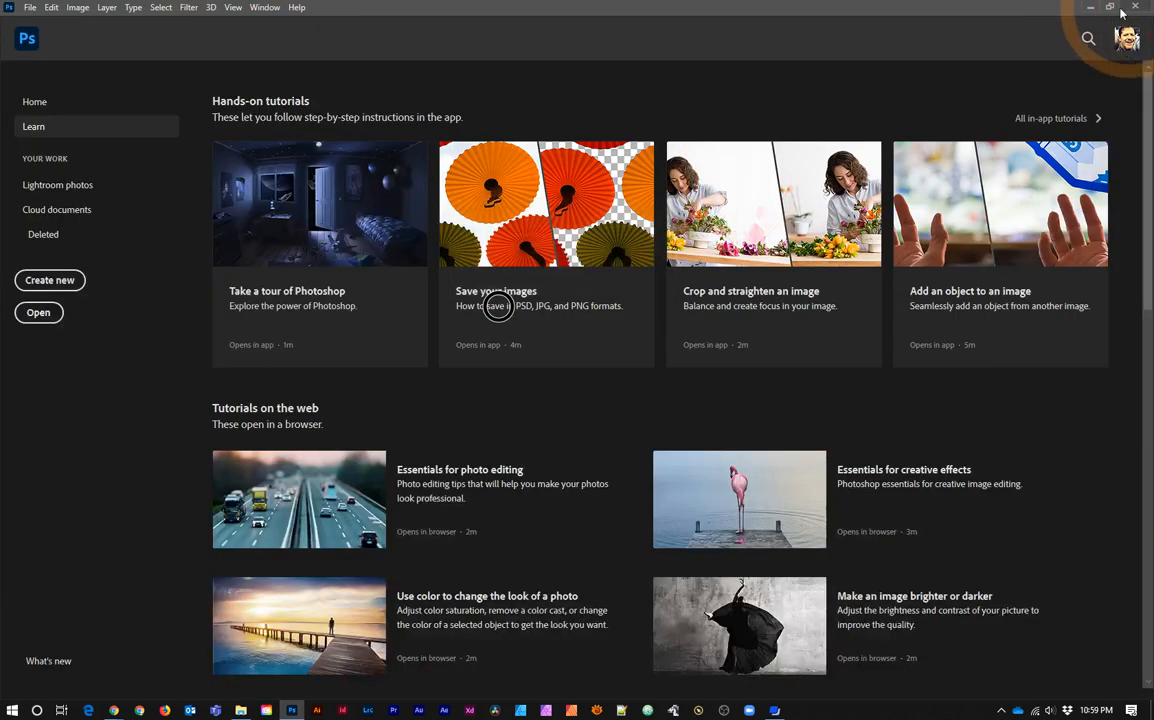
Step: Switch to the DME110&115-IntroBitmapImages-2020FA presentation in PowerPoint and present slide 17, "Resolution… which is bigger?", full screen
click(1091, 8)
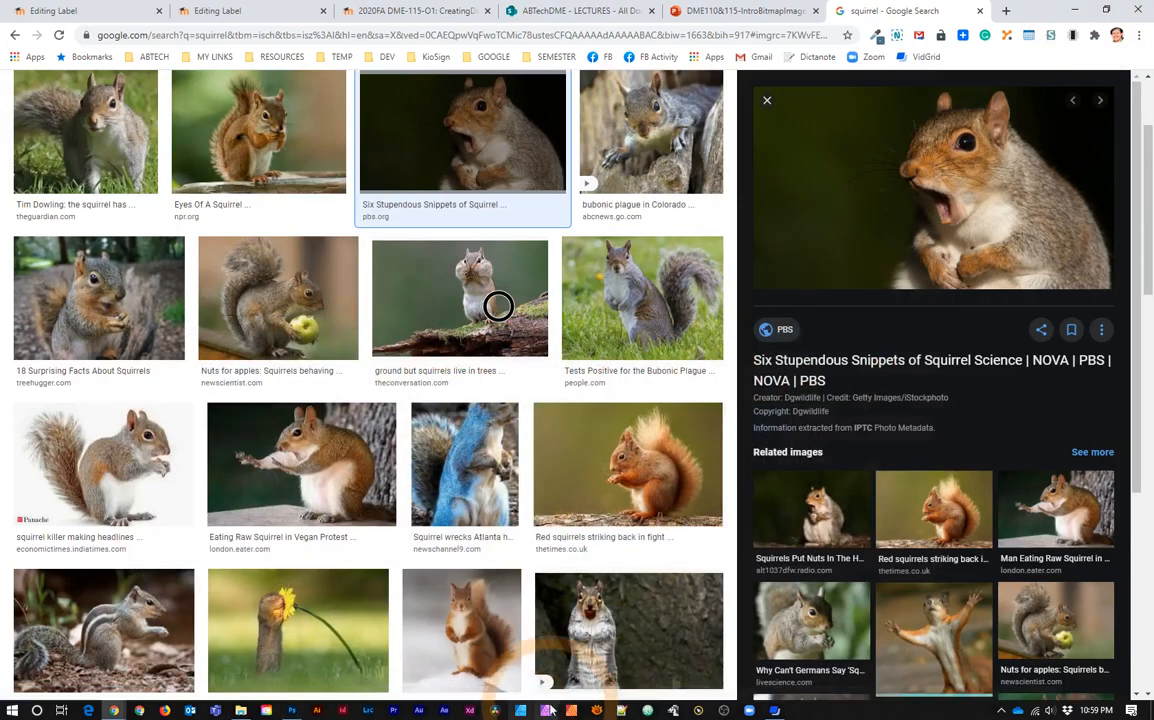
click(716, 12)
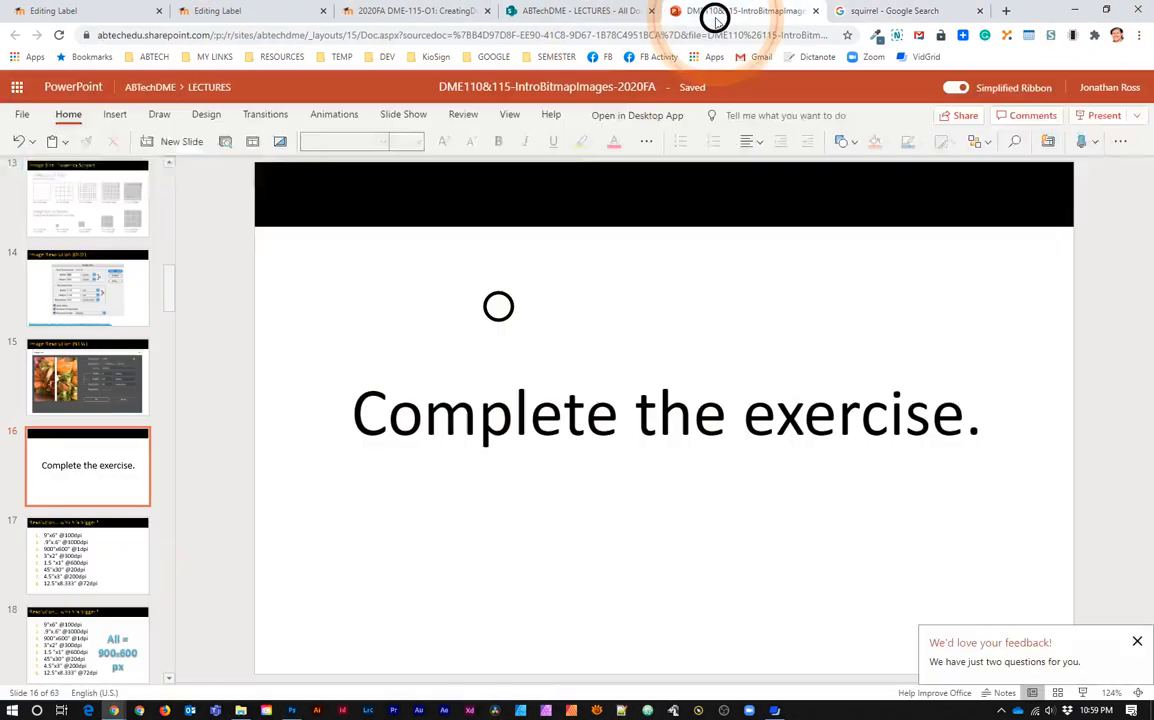
click(150, 550)
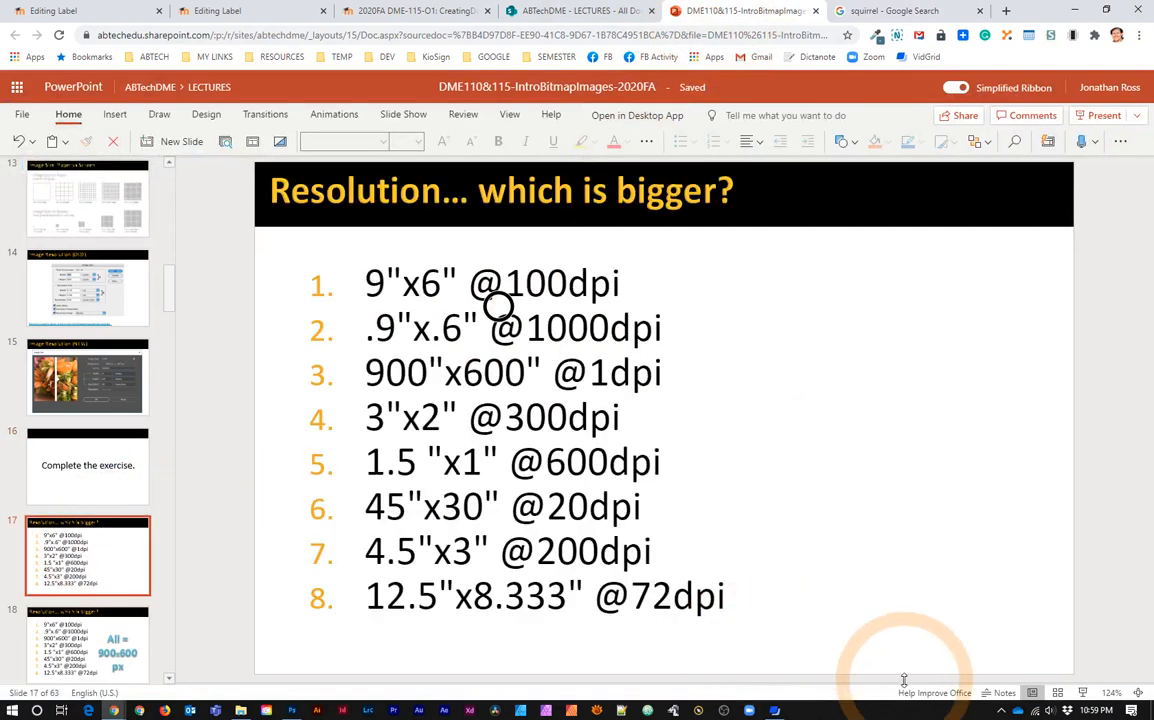
click(1082, 692)
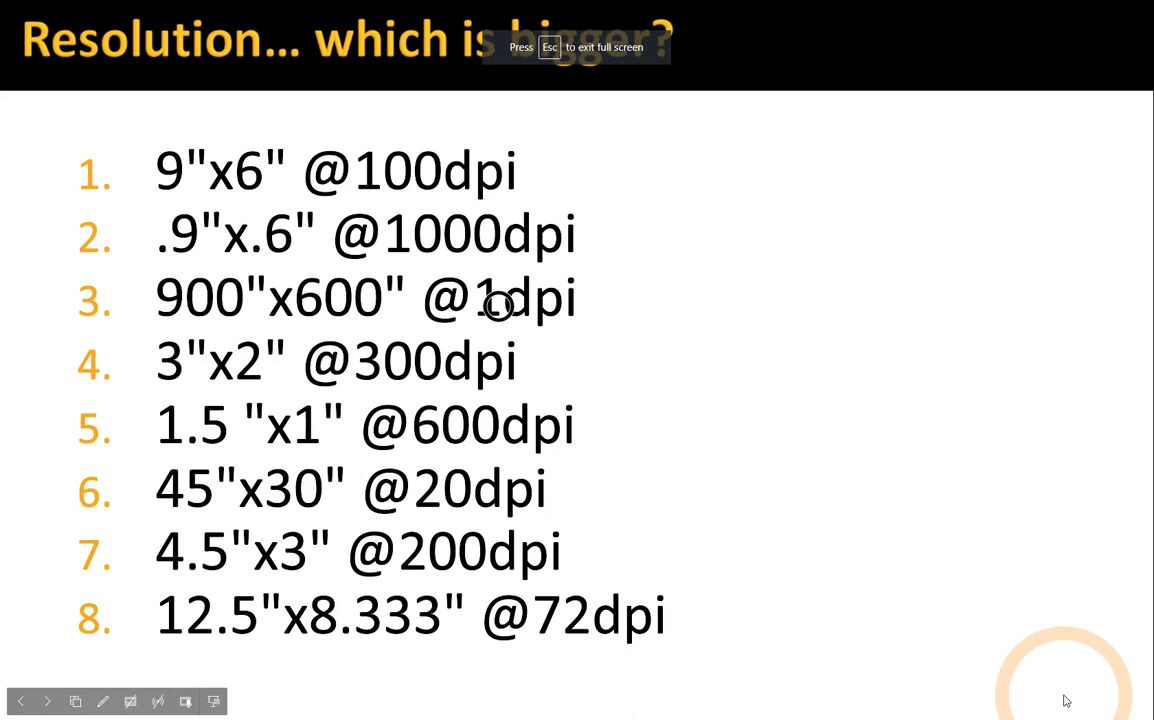